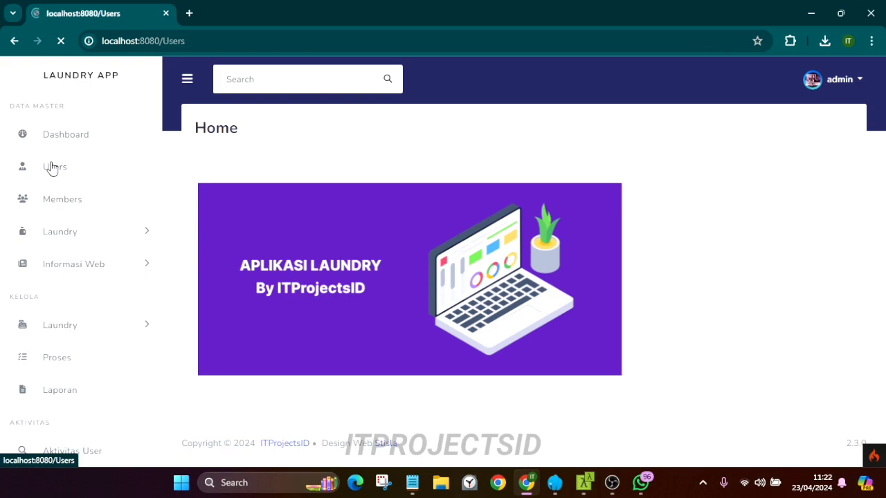
Start a new user with username 'test', a password, and the name test aja
click(206, 132)
click(368, 153)
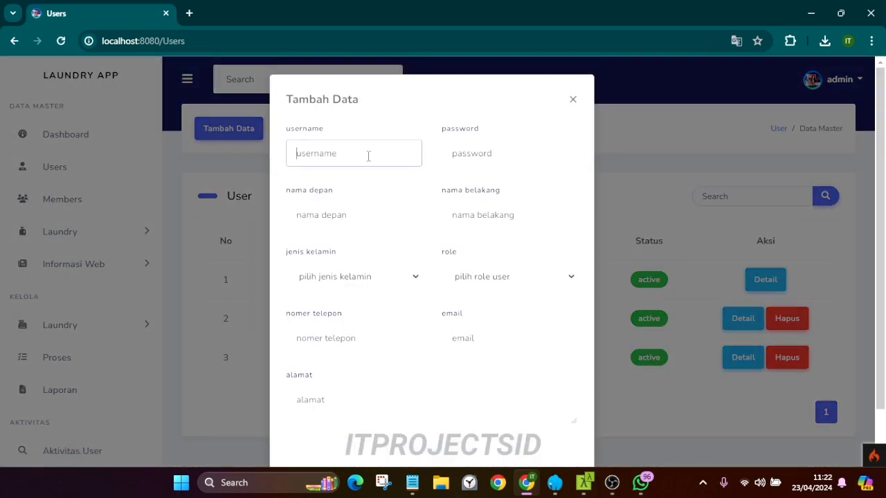
text(test)
key(Tab)
text(test)
click(353, 227)
text(test)
key(Tab)
text(test)
key(ctrl+a)
text(a)
Set gender Pria and role karyawan, add the phone, email and address, and submit the user
click(363, 278)
click(378, 306)
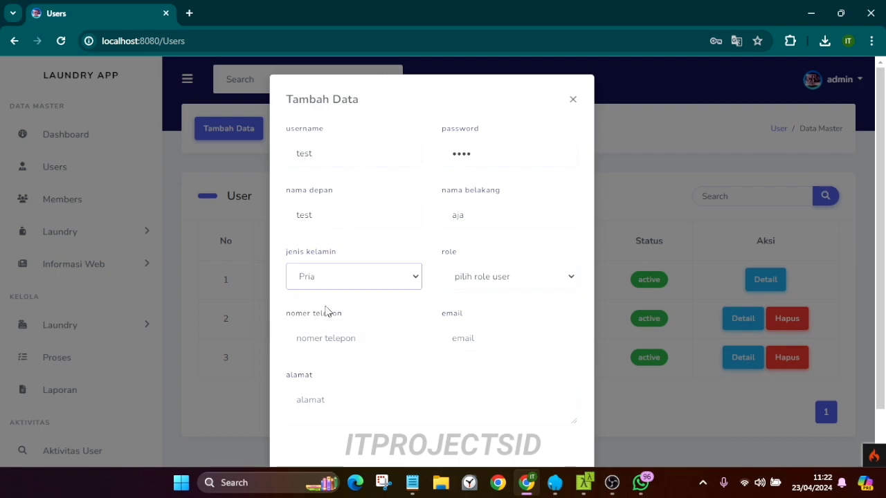
click(486, 280)
click(476, 323)
click(368, 340)
key(Tab)
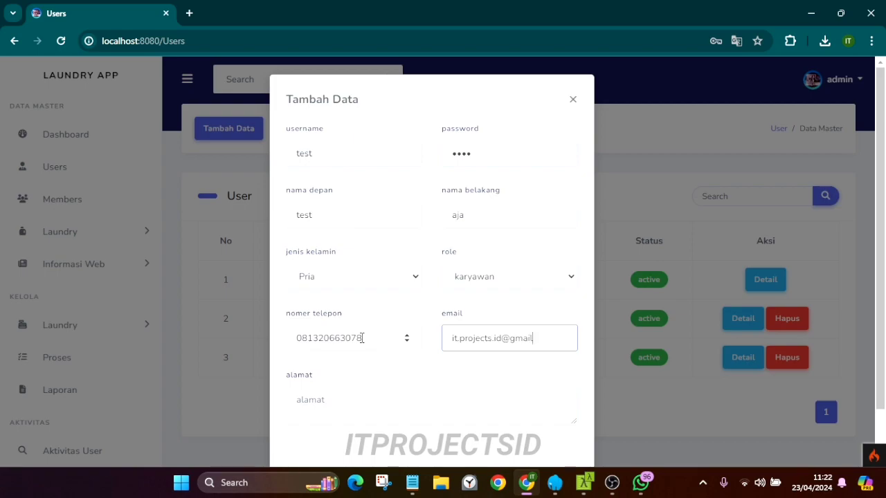
scroll(349, 346, down, 2)
click(339, 344)
text(jl)
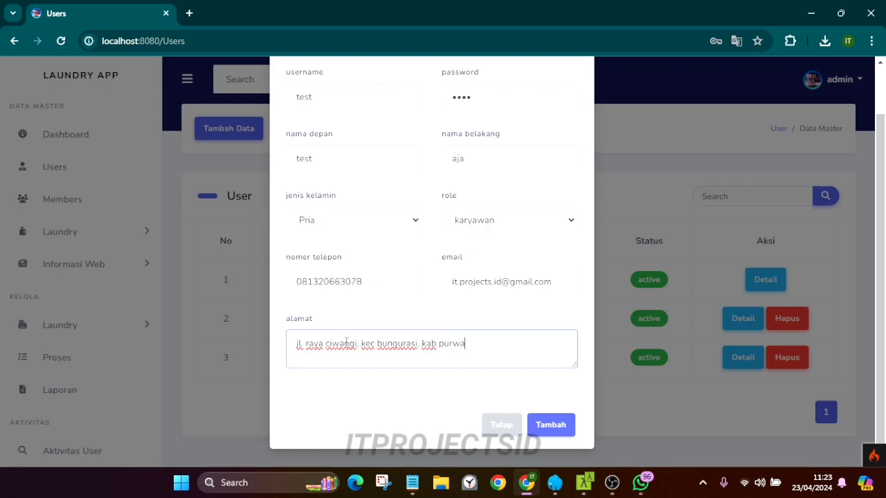
click(423, 422)
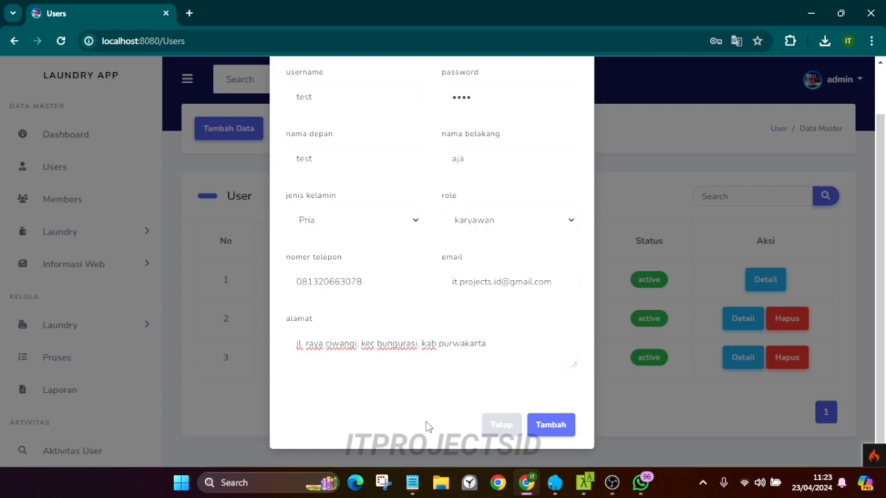
click(551, 426)
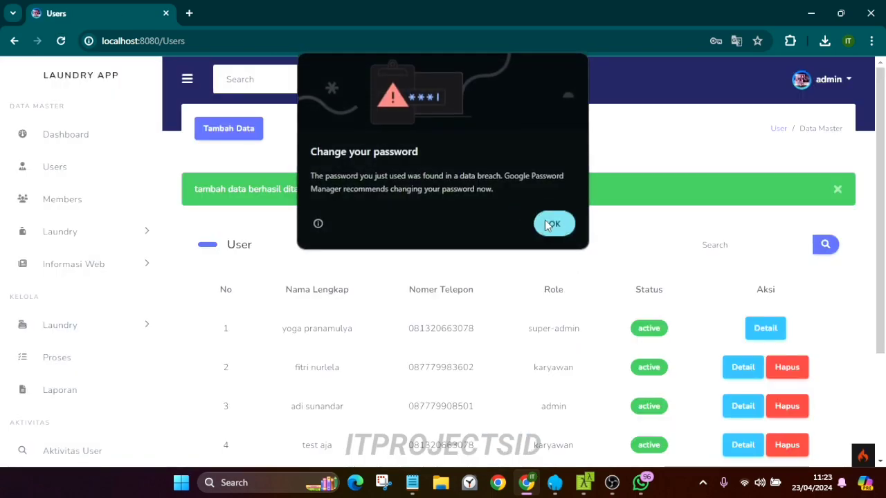
Append 'jawa barat' to test aja's address and save the edit
click(554, 223)
scroll(515, 237, down, 2)
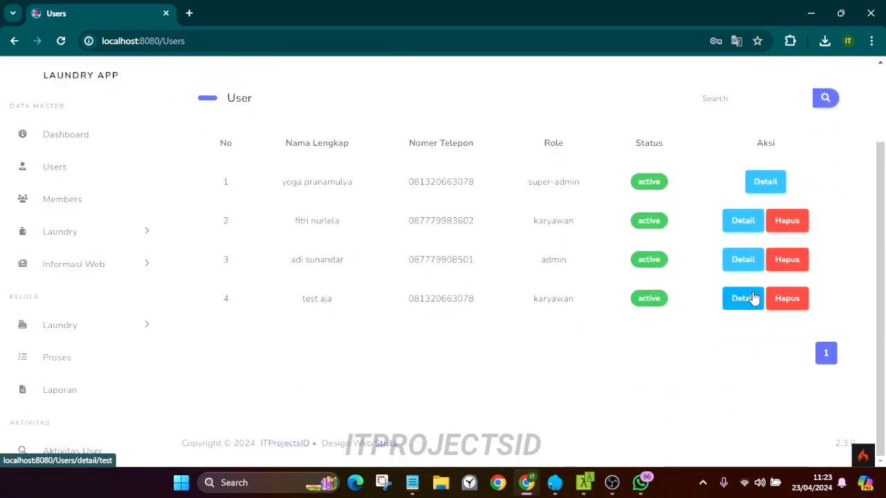
click(747, 300)
scroll(247, 267, down, 3)
click(215, 75)
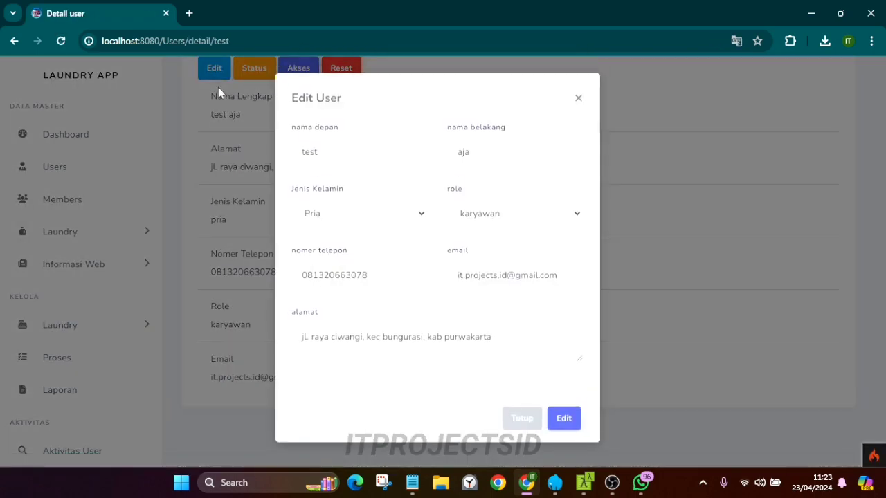
click(528, 327)
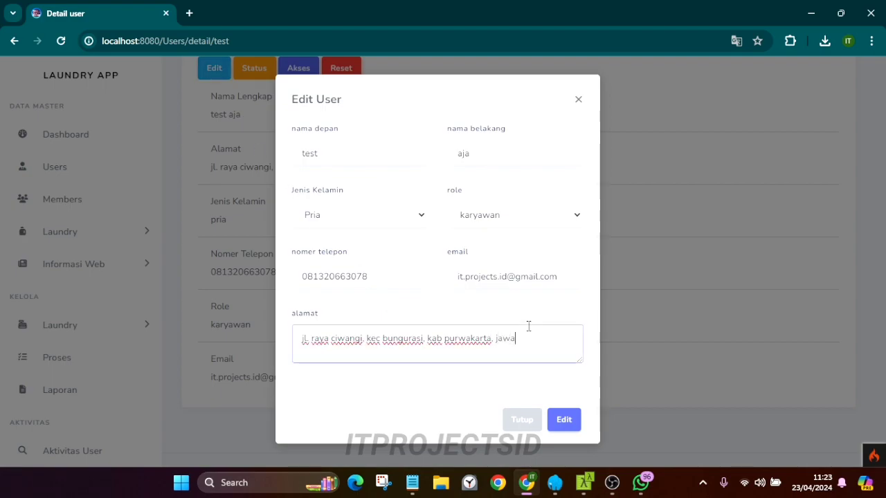
click(564, 419)
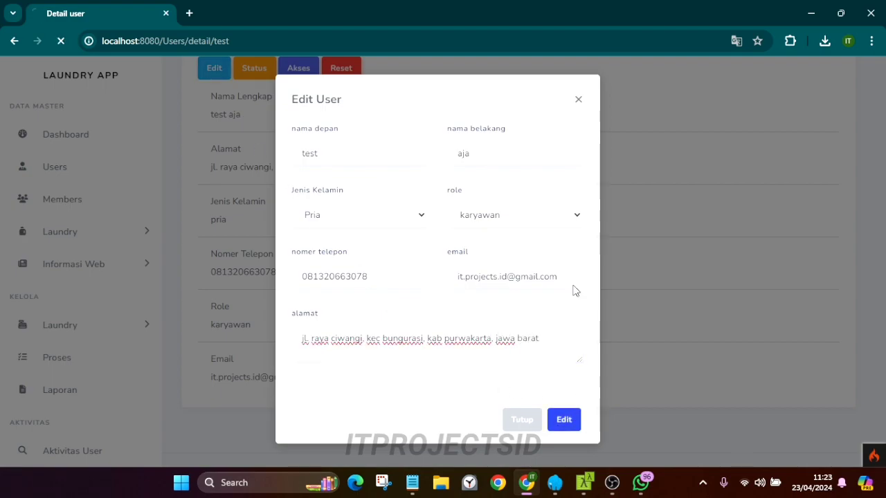
click(837, 189)
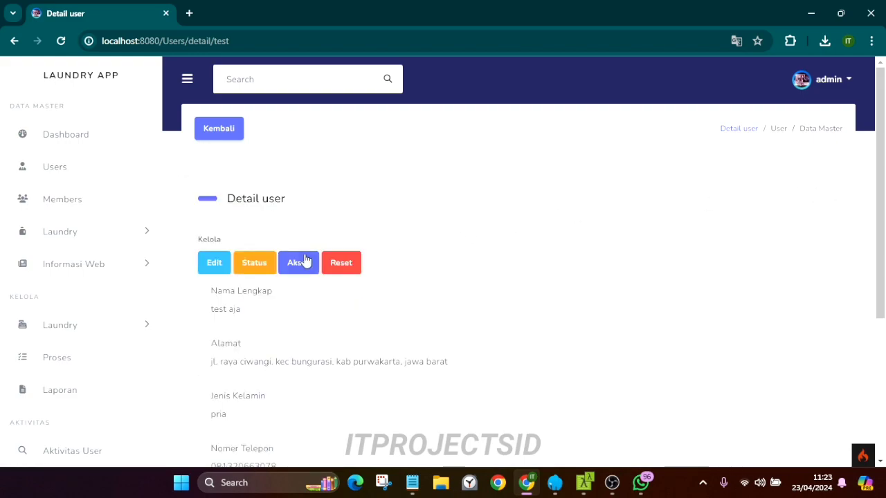
Switch the user's status to non aktif and then back to aktif
click(254, 263)
click(510, 133)
click(564, 191)
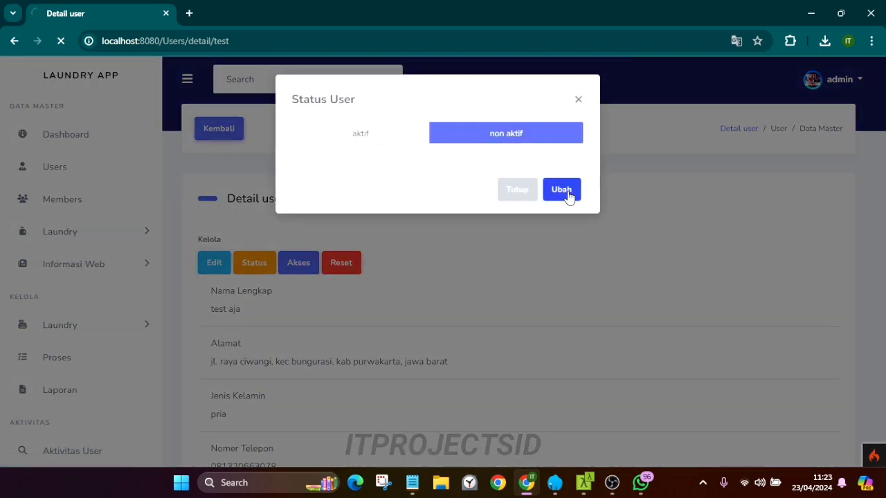
click(823, 189)
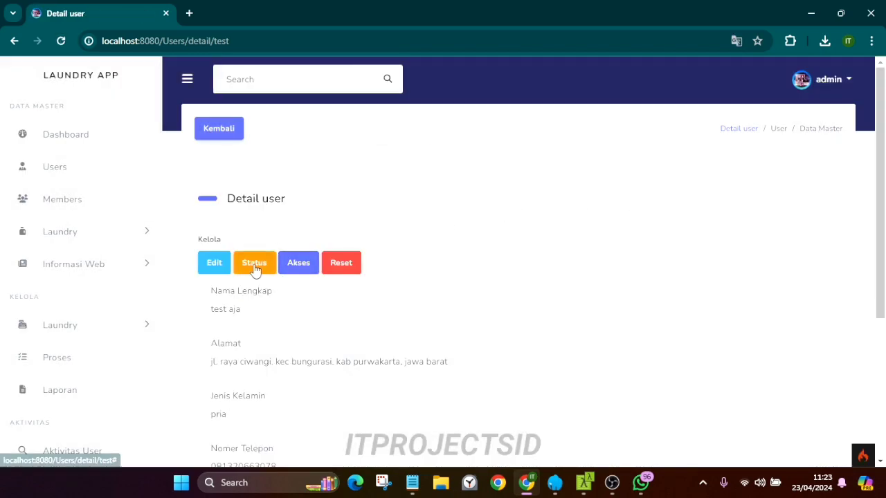
click(254, 267)
click(380, 138)
click(563, 190)
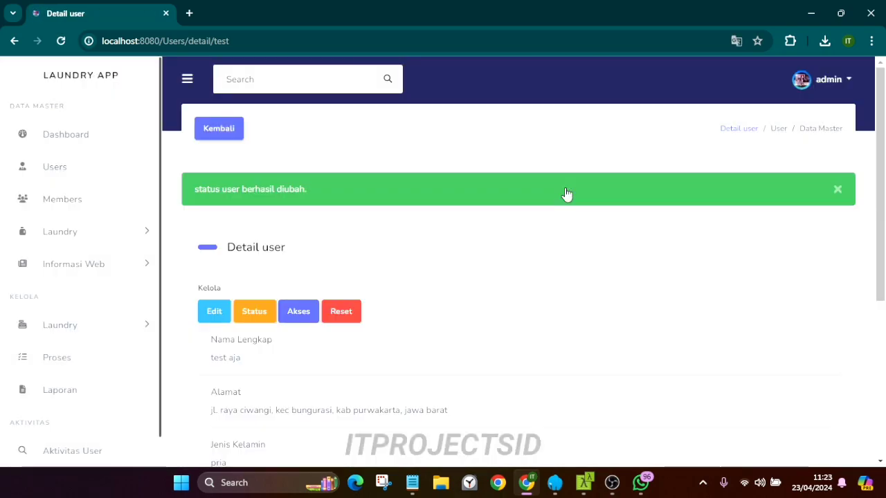
click(835, 191)
Enable Tambah, Edit, hapus and reset access for the user and save
scroll(484, 200, down, 1)
click(301, 200)
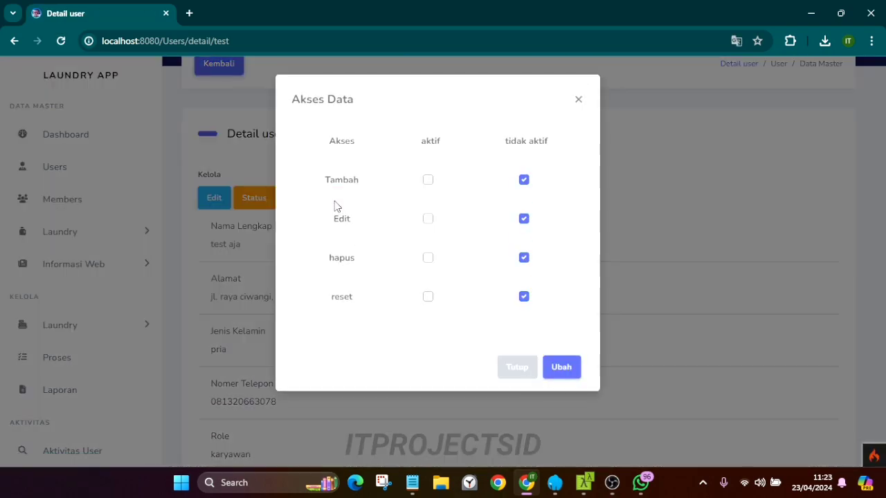
click(428, 180)
click(428, 219)
click(428, 257)
click(428, 296)
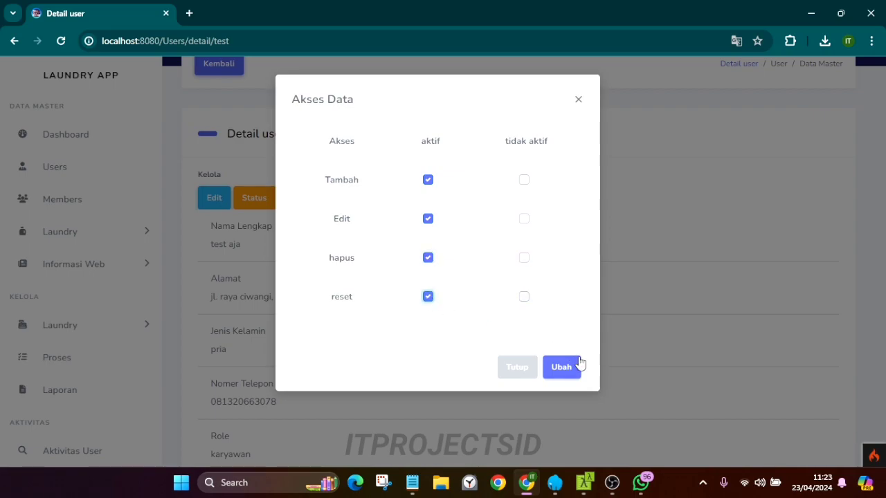
click(578, 364)
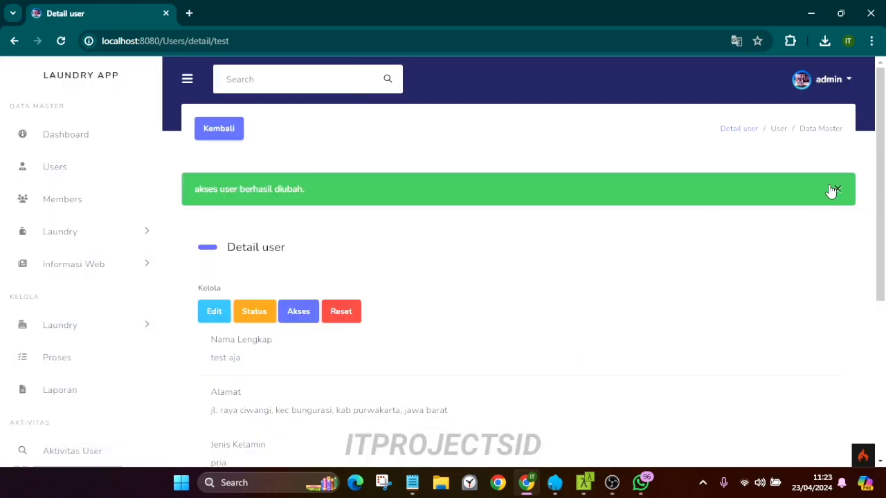
click(832, 192)
Reopen the access permissions to verify them, then close without changes
scroll(450, 228, down, 1)
scroll(416, 220, up, 1)
click(311, 262)
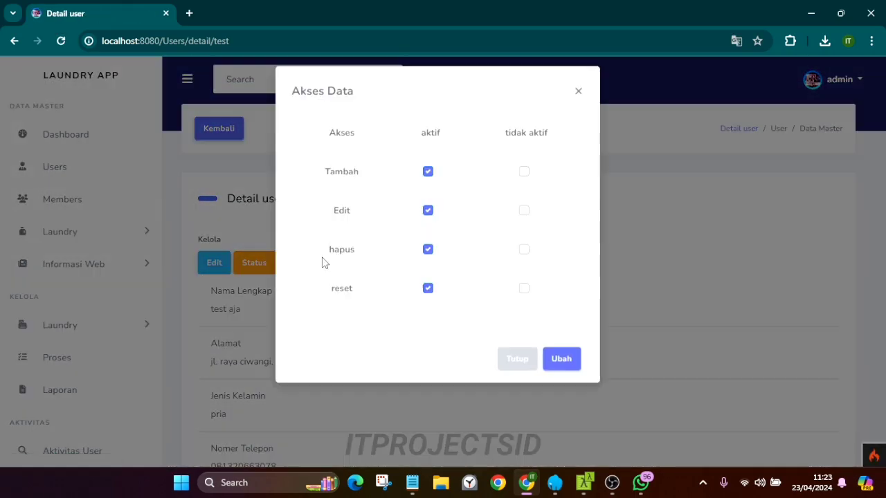
click(580, 97)
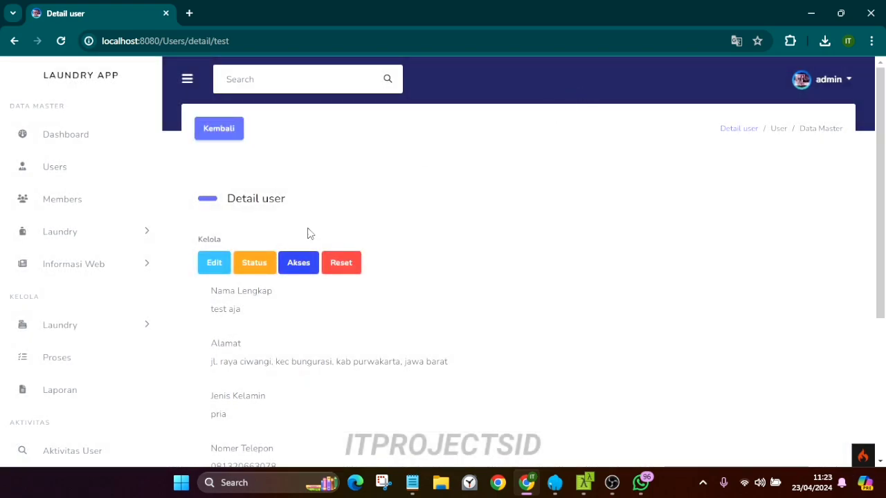
Reset the user's password and confirm the reset
click(352, 263)
click(500, 124)
scroll(468, 208, down, 4)
scroll(471, 215, up, 4)
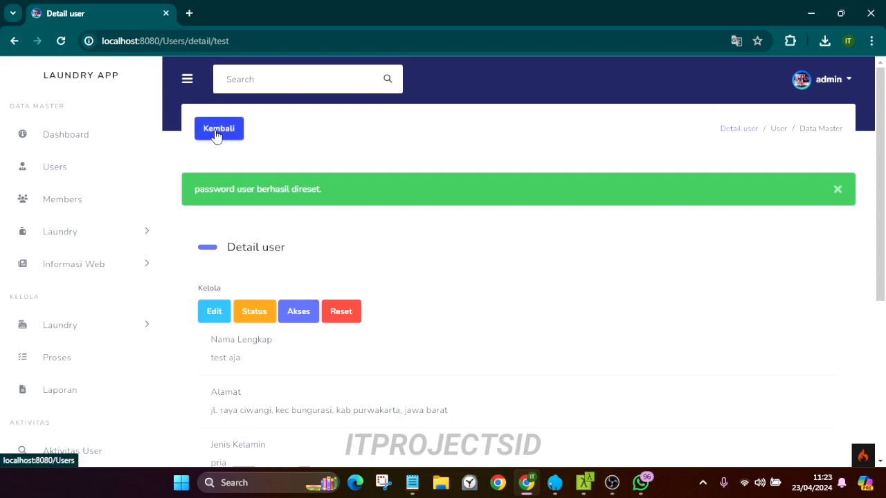
click(835, 190)
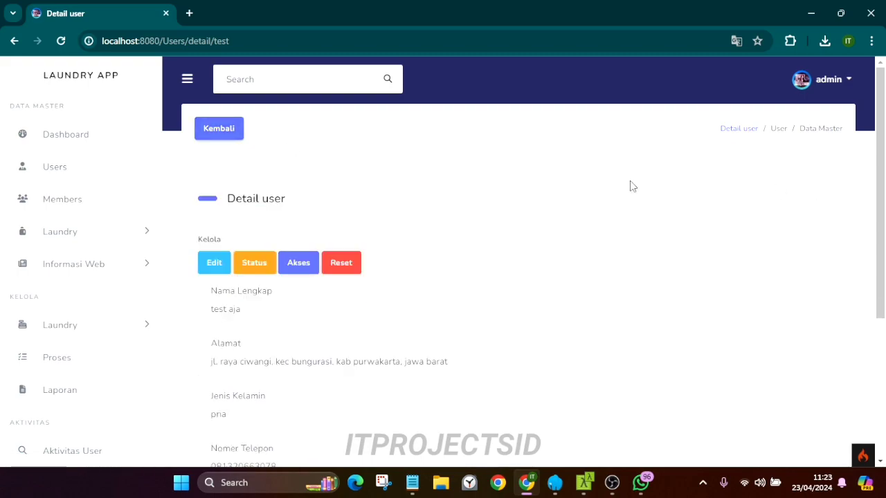
Return to the Users list and delete user test aja in row 4
click(239, 140)
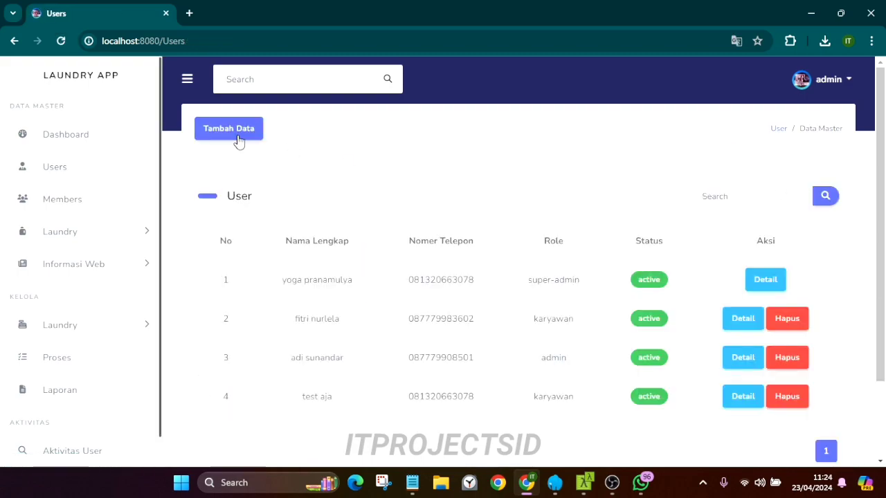
click(787, 396)
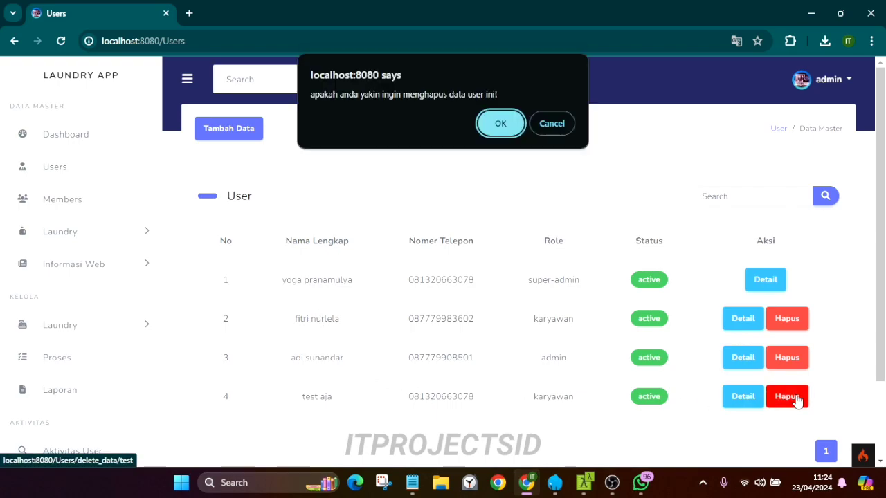
click(496, 123)
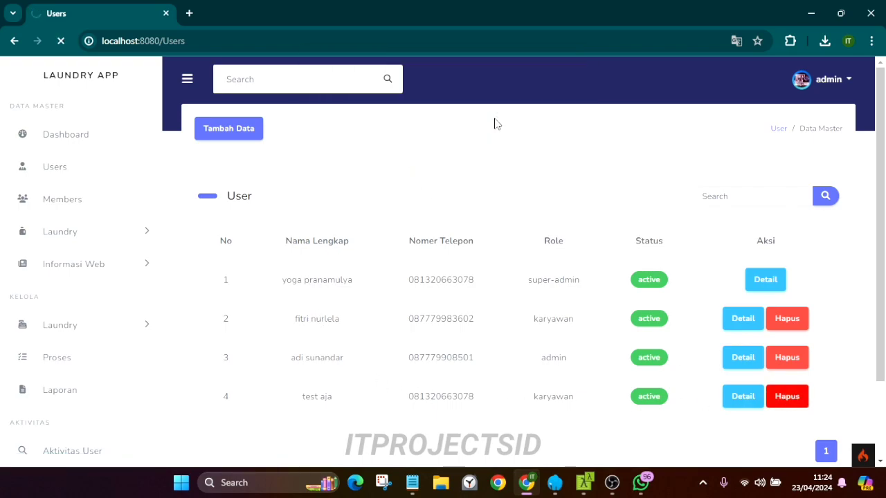
scroll(477, 180, down, 2)
click(843, 82)
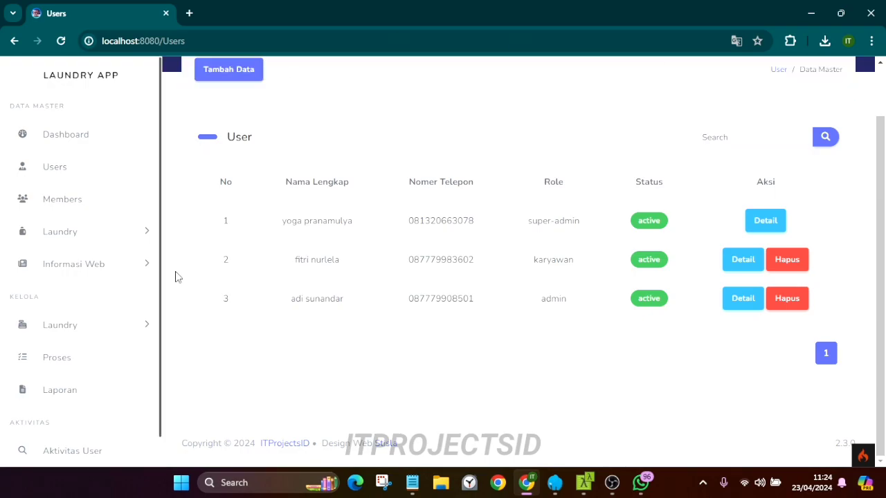
Search the users for 'adi', then clear the search to list all users
click(747, 137)
text(adi)
click(817, 142)
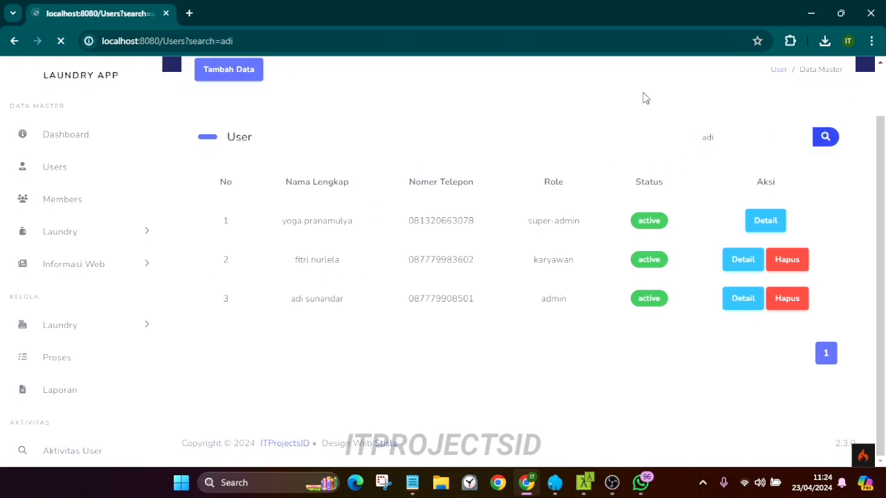
drag(734, 194, 685, 191)
key(BackSpace)
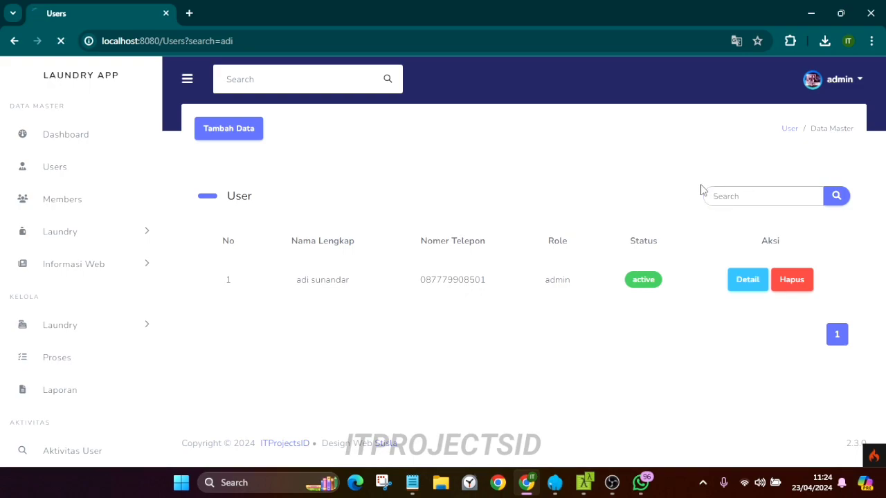
key(Return)
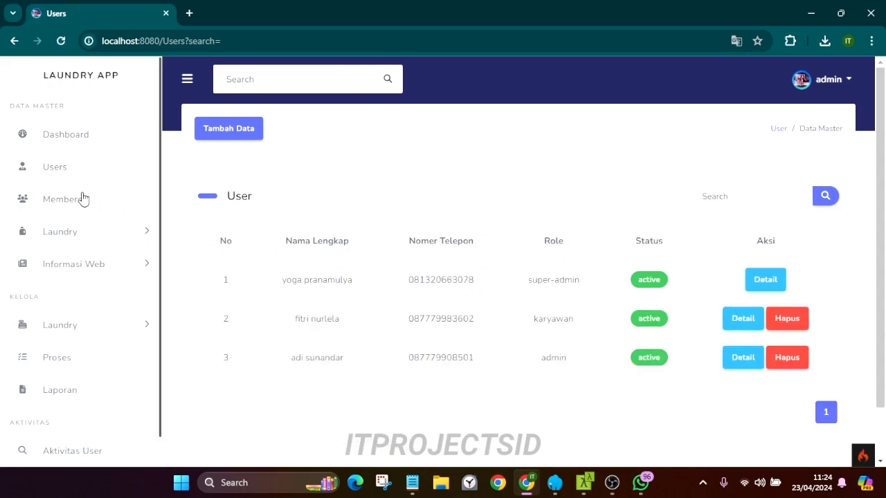
Add a member named 'test' with an address and a phone number
click(226, 136)
click(387, 153)
text(test member)
click(383, 215)
text(Jl raya ciwangi)
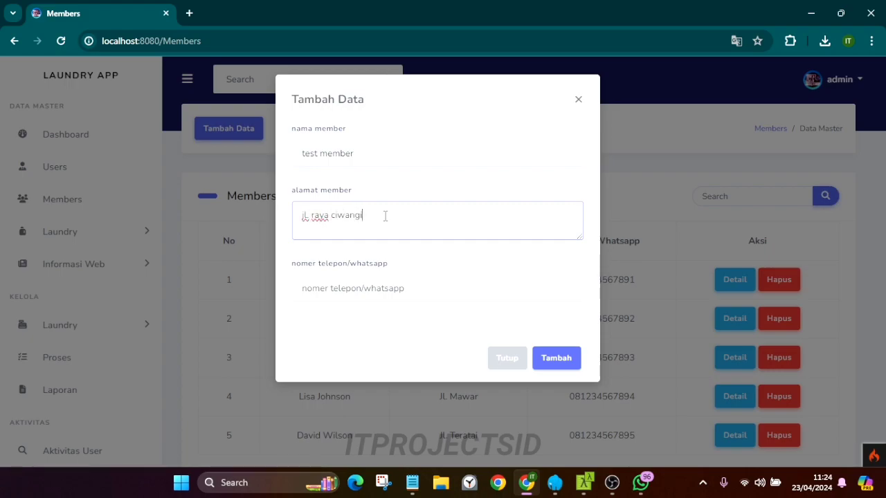
click(366, 285)
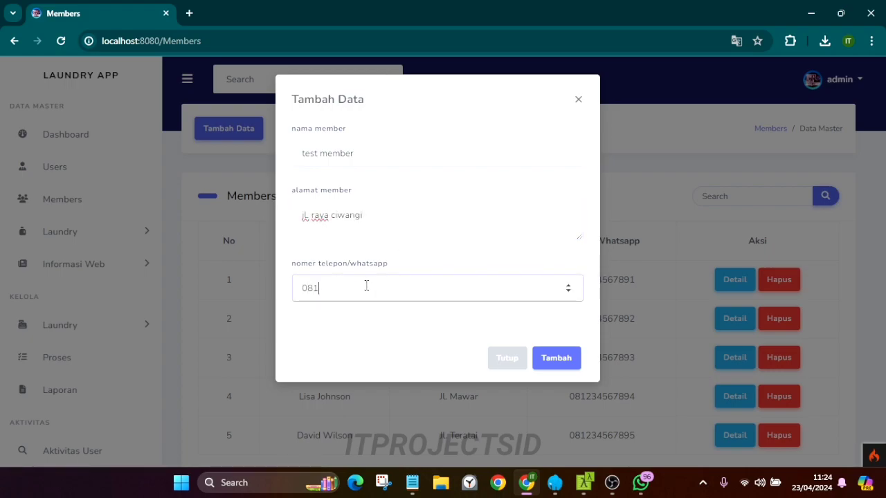
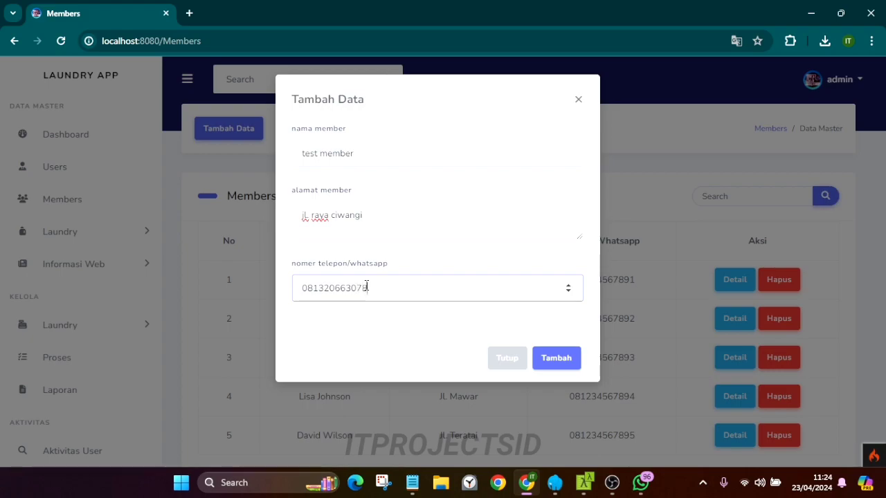
click(552, 360)
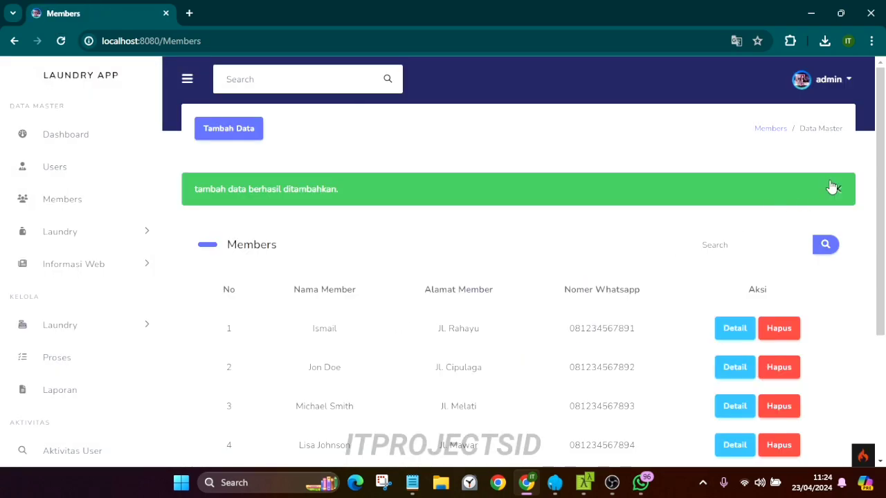
click(837, 188)
Search members for 'test' and correct the test member's phone number
scroll(395, 281, down, 2)
scroll(365, 283, up, 2)
scroll(365, 283, down, 1)
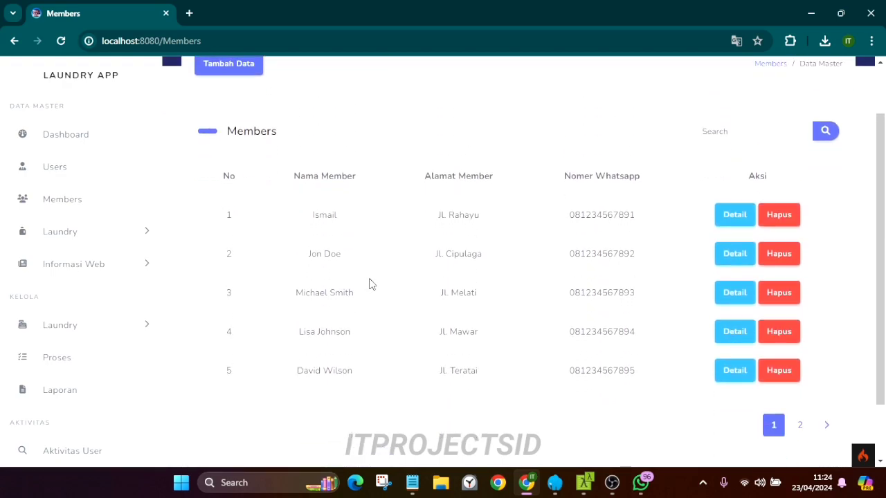
scroll(692, 173, up, 1)
click(728, 196)
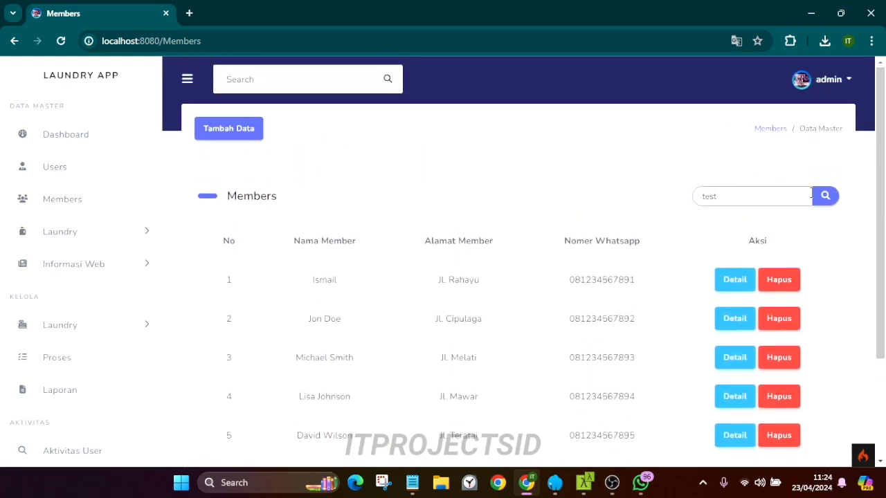
key(Return)
drag(301, 279, 495, 281)
click(755, 280)
click(385, 287)
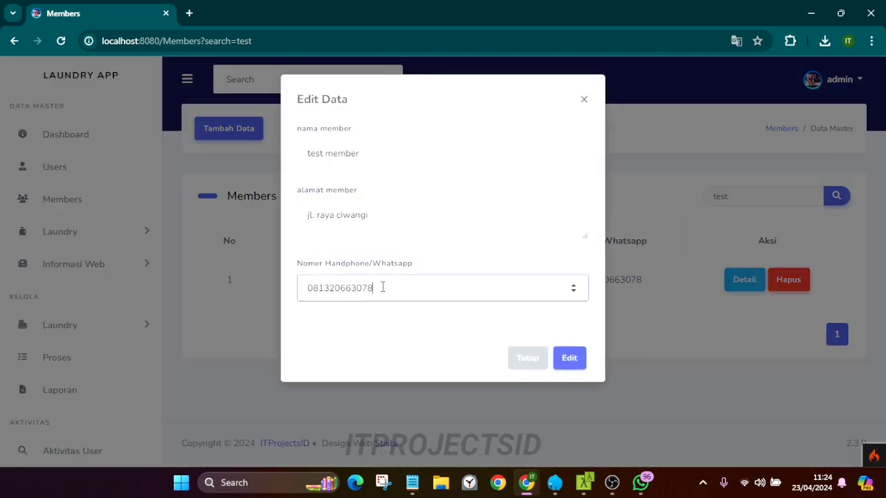
click(567, 356)
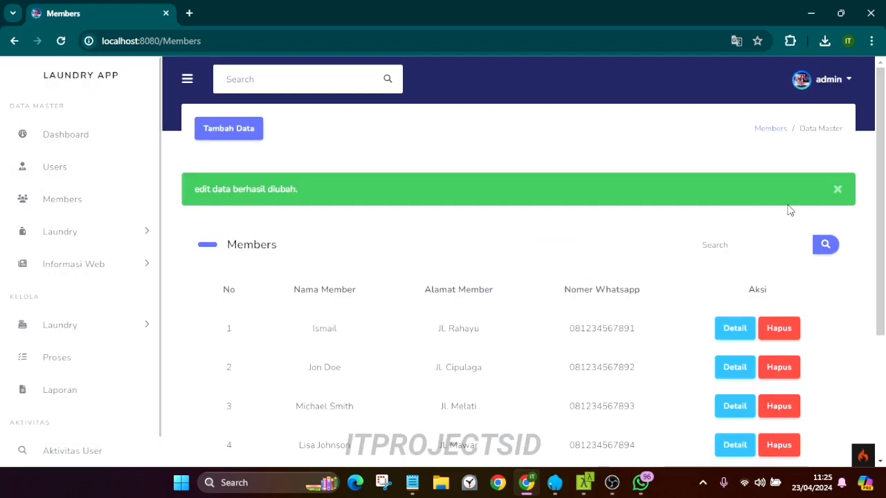
Search for 'test' again, delete the test member, and go to the Jenis laundry list
click(728, 195)
text(test)
click(826, 196)
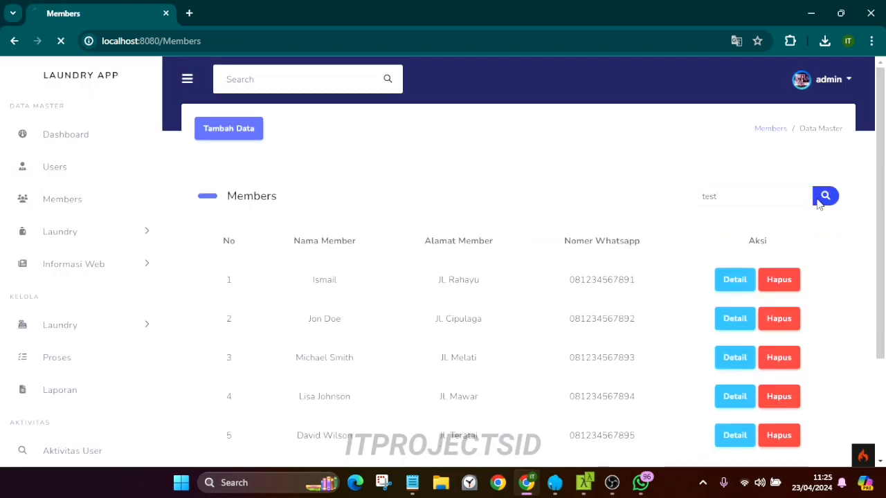
drag(582, 280, 741, 283)
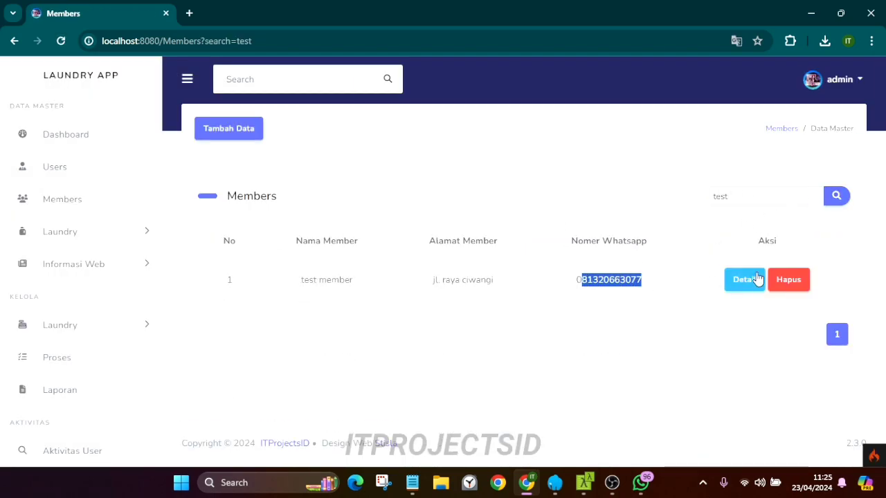
click(788, 280)
click(501, 124)
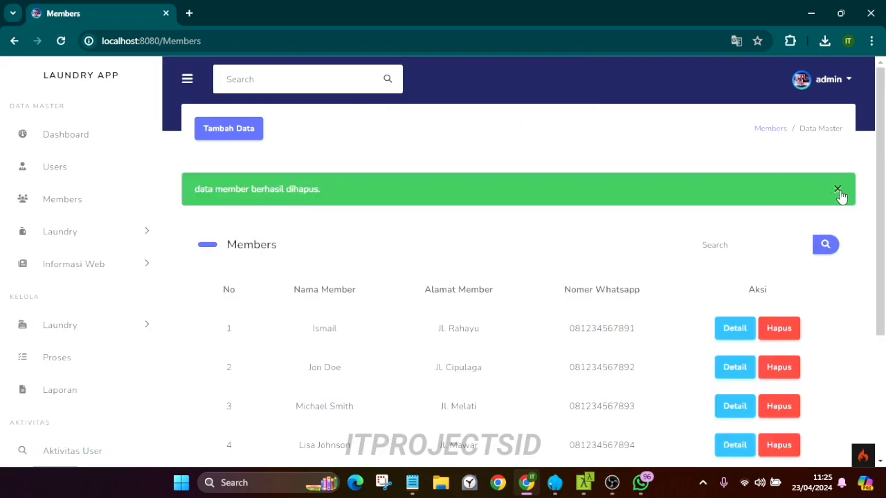
click(839, 193)
click(85, 241)
click(88, 261)
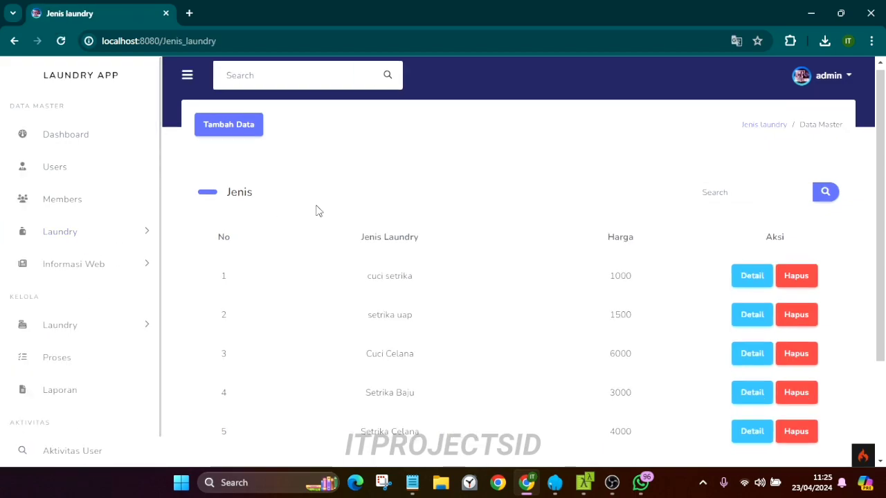
Add laundry type 'cuci setrika' priced at 1500 and dismiss the confirmation
click(228, 124)
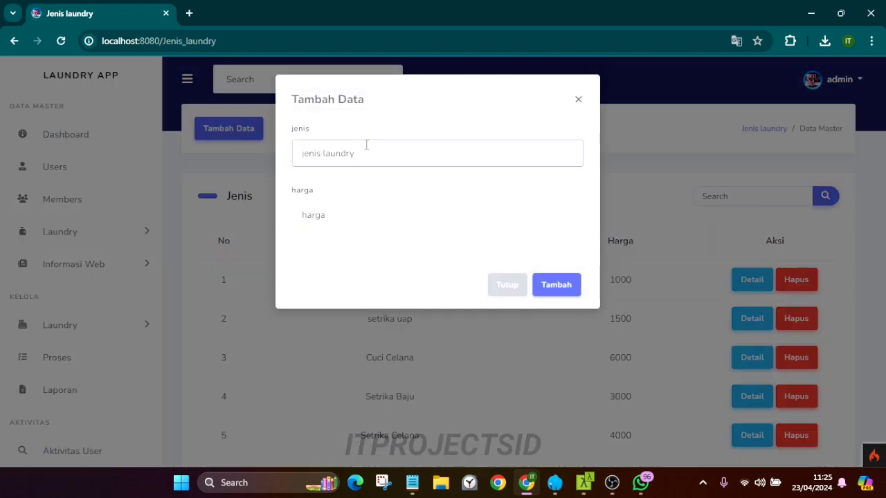
text(cuci setrika)
click(316, 223)
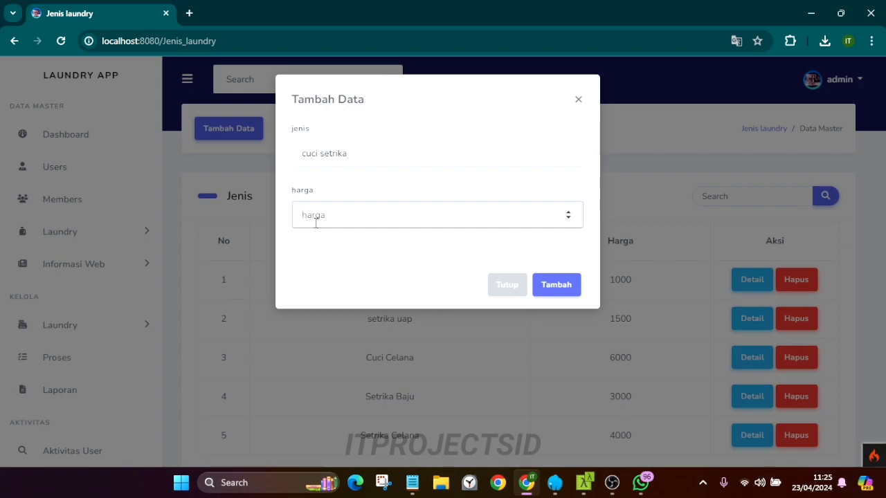
text(15000)
click(547, 284)
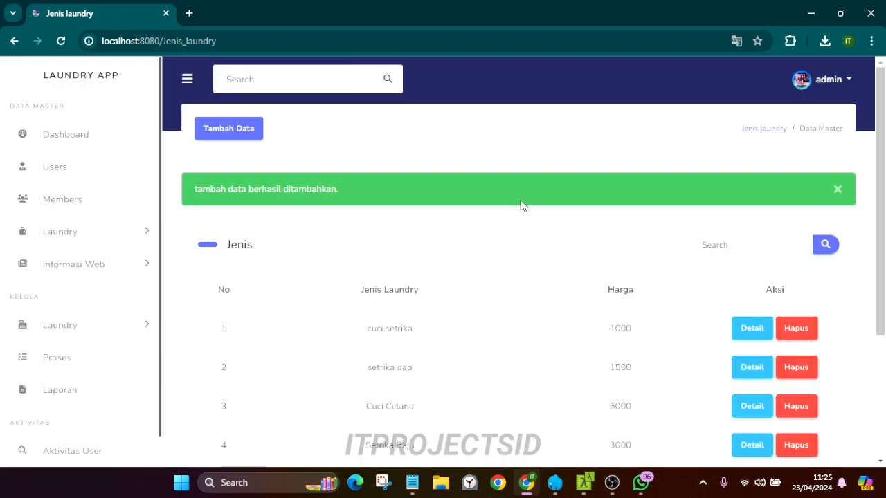
click(834, 191)
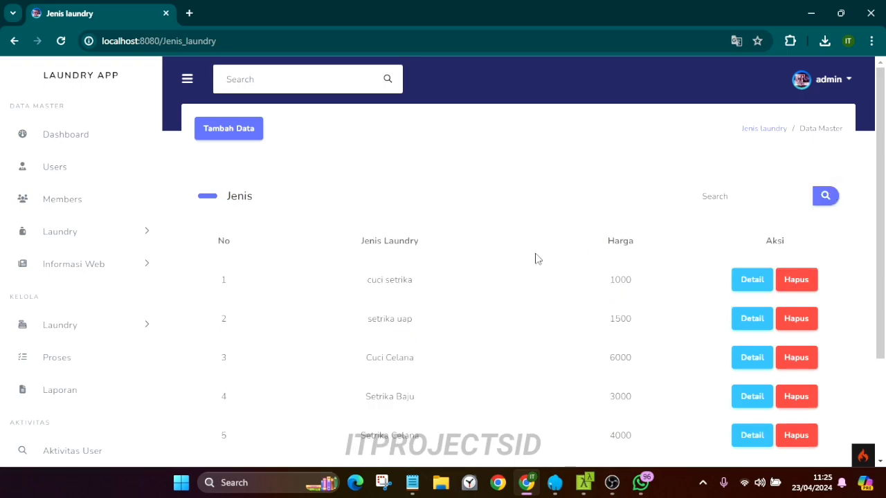
Search laundry types for 'cuci setrika' and inspect the first result without saving
click(721, 201)
text(c)
click(825, 196)
scroll(494, 217, down, 2)
scroll(510, 217, up, 1)
click(744, 216)
click(323, 214)
drag(324, 215, 308, 214)
click(513, 285)
Browse result pages 2 and 3, then narrow the search to 'setrika'
click(800, 425)
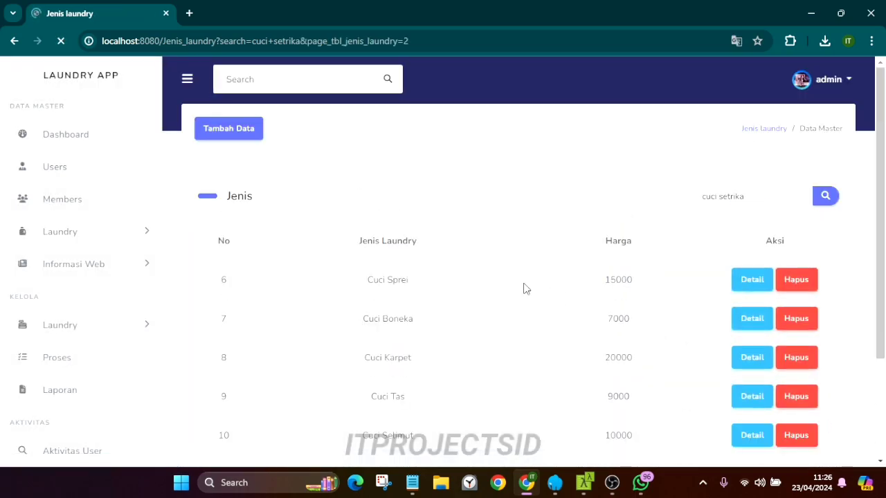
scroll(524, 289, down, 2)
click(800, 353)
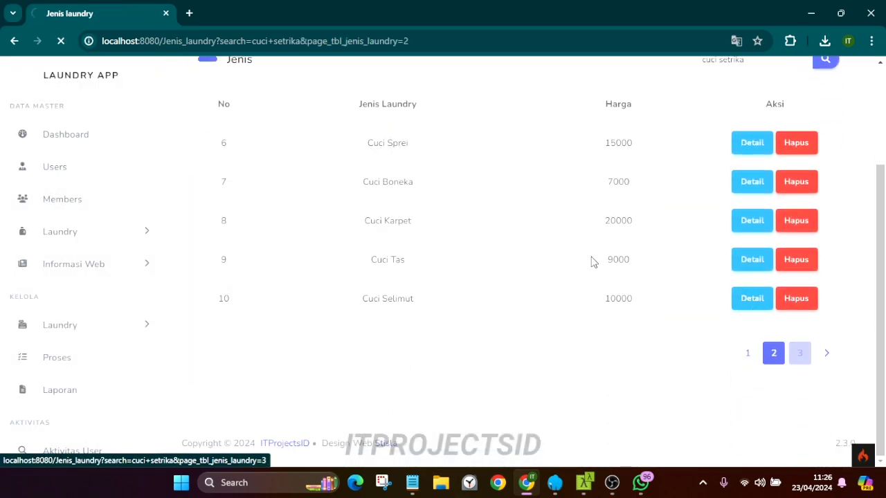
triple_click(775, 197)
text(setr)
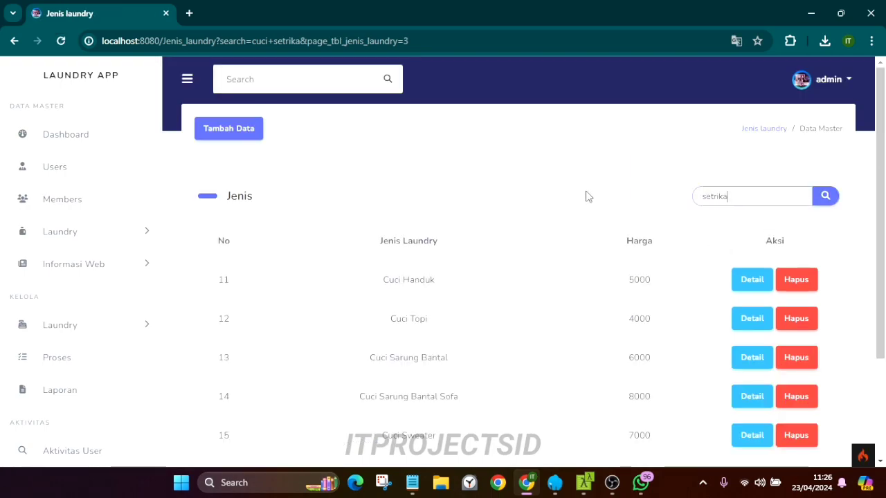
click(825, 196)
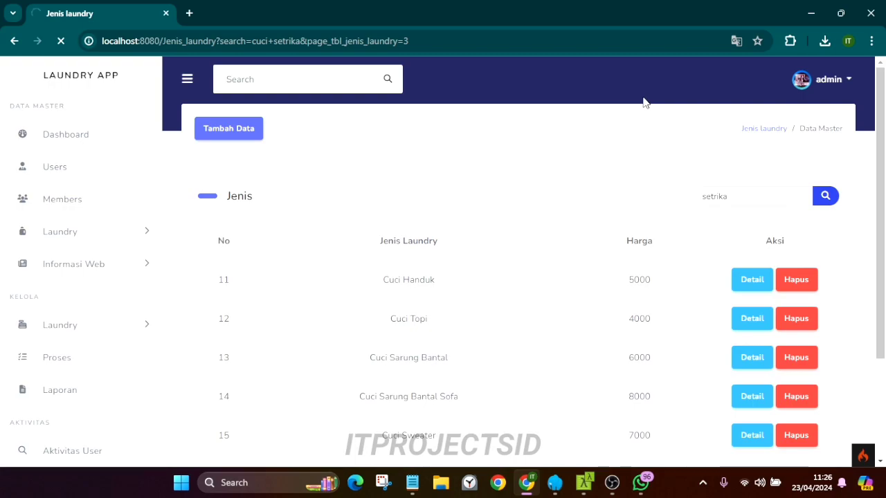
scroll(533, 235, down, 2)
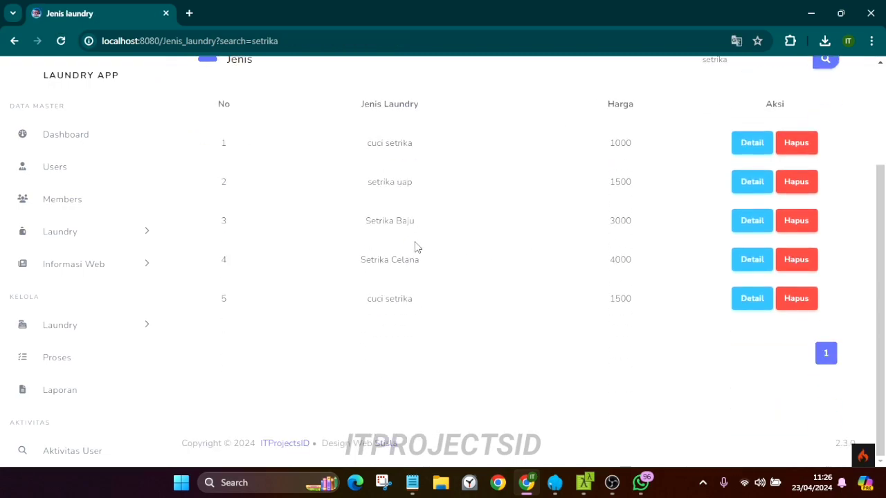
Change the cuci setrika price from 1500 to 2000 and save
click(745, 299)
drag(429, 214, 291, 215)
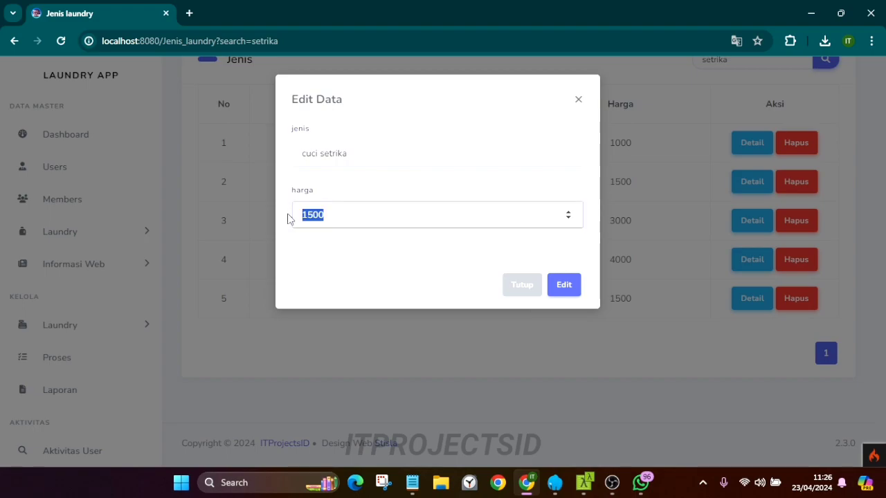
text(32)
key(BackSpace)
text(2000)
click(564, 286)
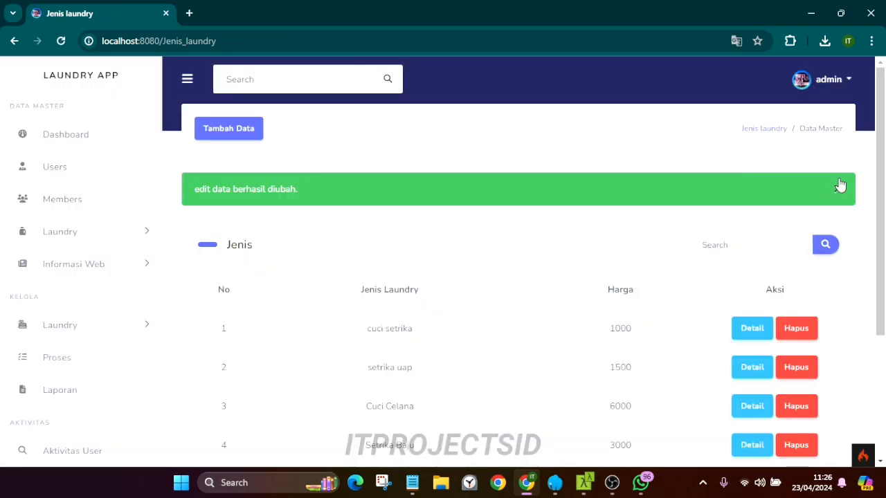
click(838, 187)
scroll(450, 284, down, 3)
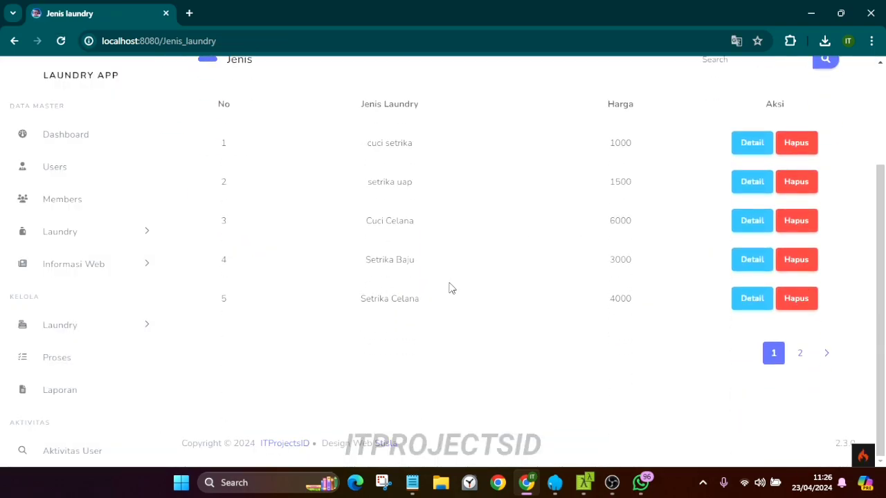
scroll(450, 283, up, 3)
Search 'setrika', delete the cuci setrika entry priced 2000, and open Satuan Laundry
click(699, 200)
text(setrika)
key(Return)
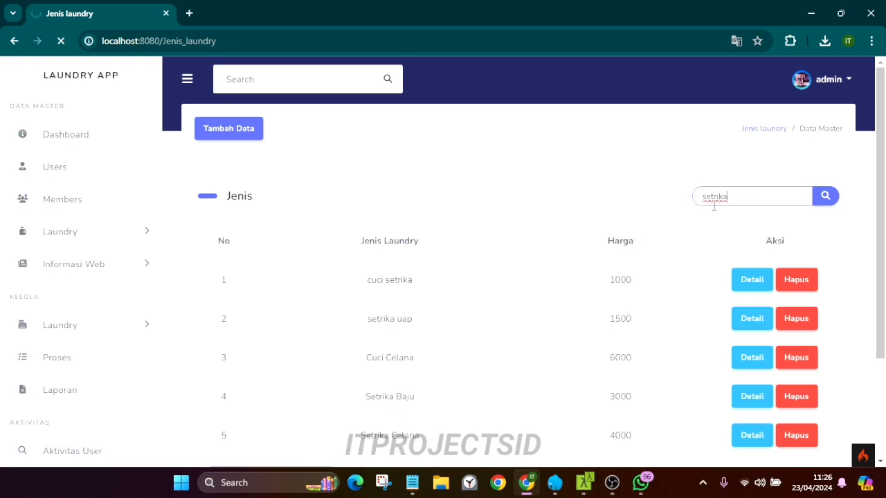
scroll(409, 367, down, 2)
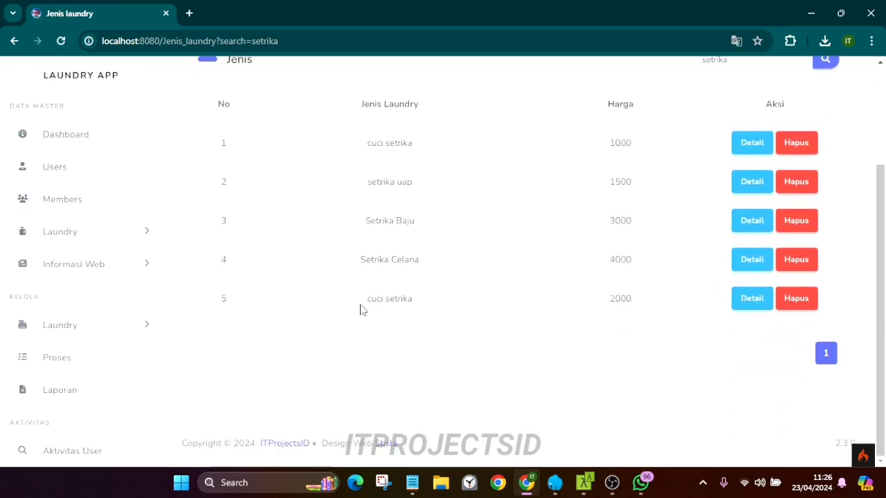
drag(360, 309, 688, 297)
click(803, 305)
click(500, 124)
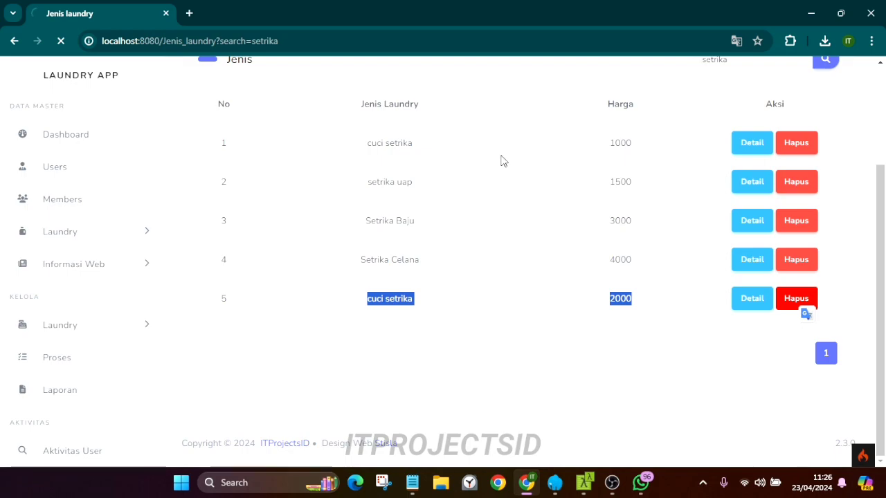
click(837, 197)
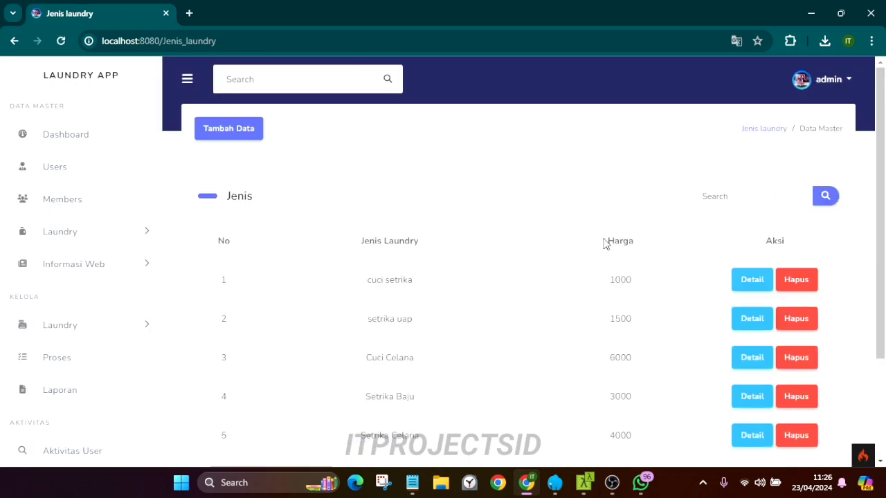
click(55, 231)
click(73, 285)
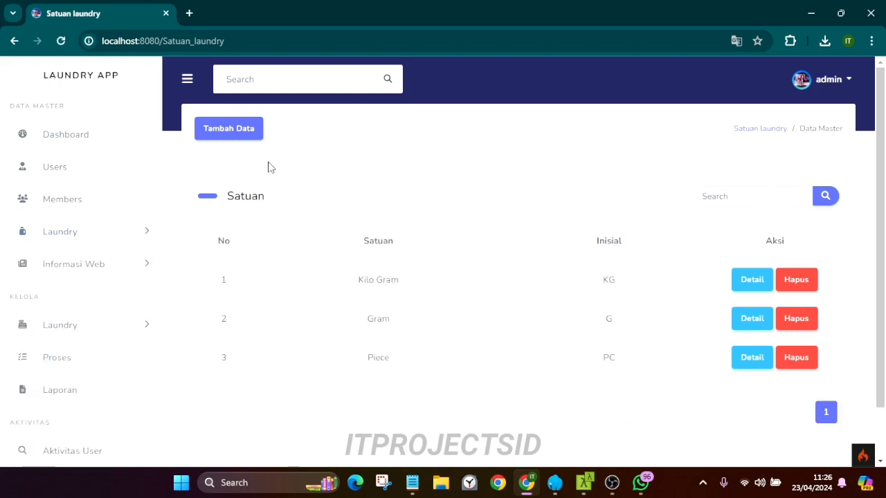
Add a new laundry unit named kresek with initial KR
click(229, 128)
click(392, 156)
text(kre)
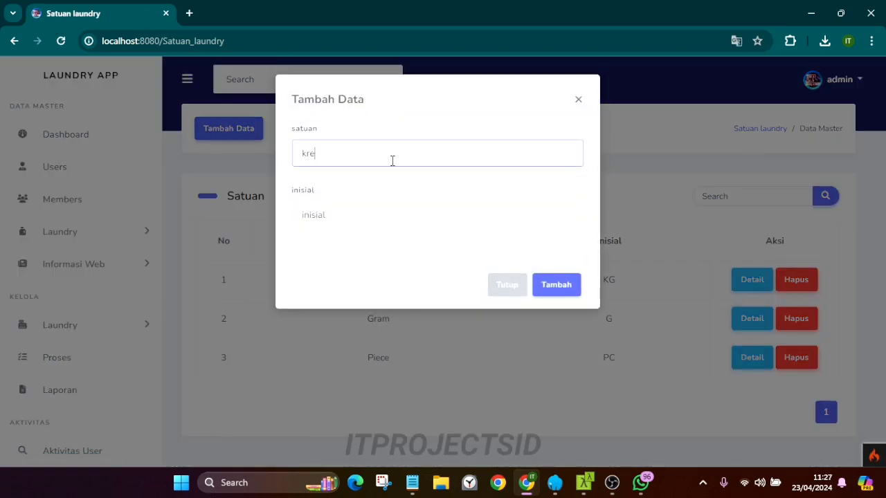
click(338, 219)
text(krs)
key(BackSpace)
key(BackSpace)
key(BackSpace)
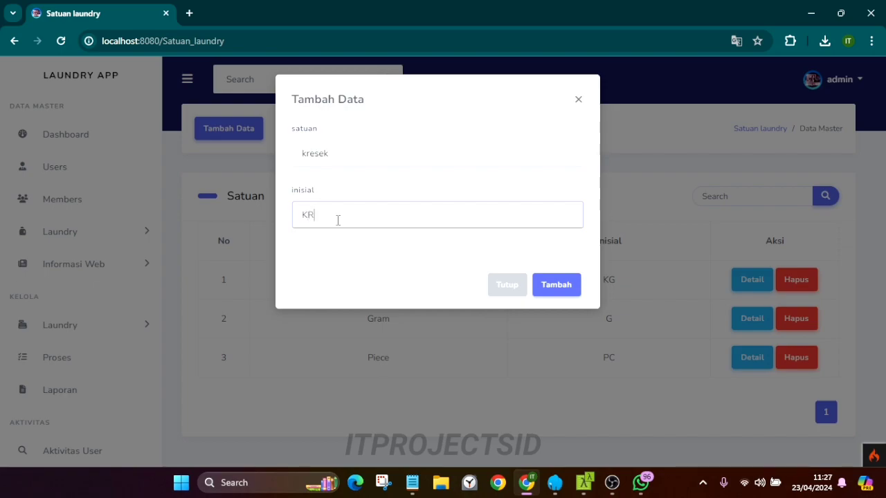
click(558, 286)
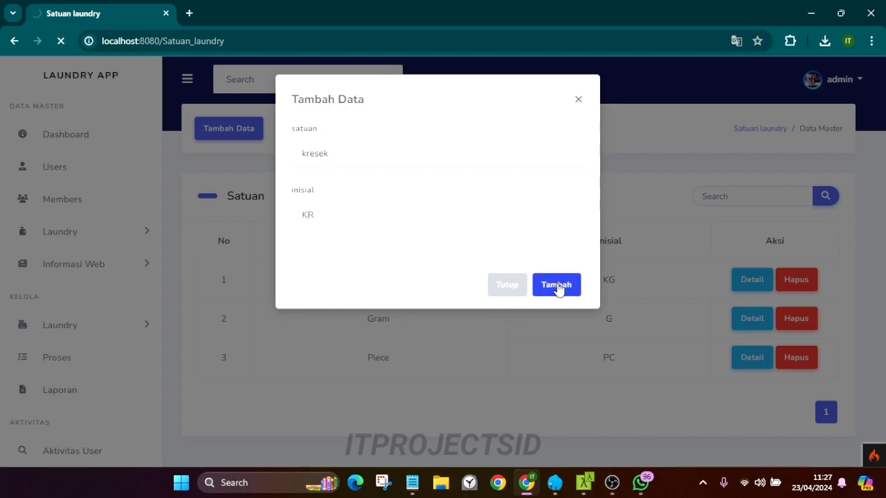
Change the kresek unit's initial from KR to KRS and save it
scroll(560, 291, down, 2)
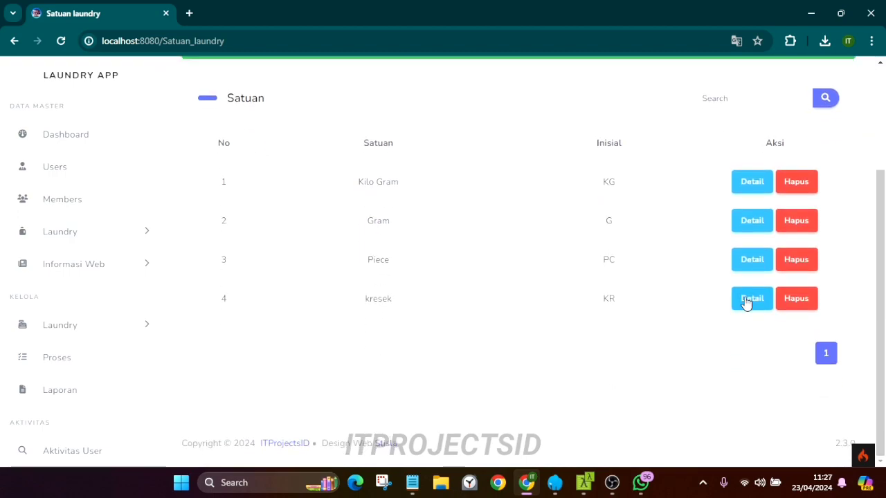
click(749, 299)
click(352, 155)
click(316, 214)
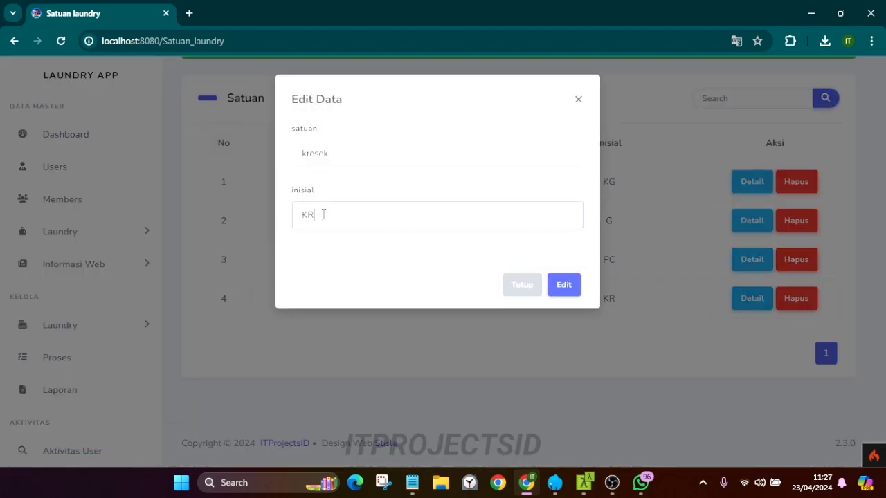
click(559, 288)
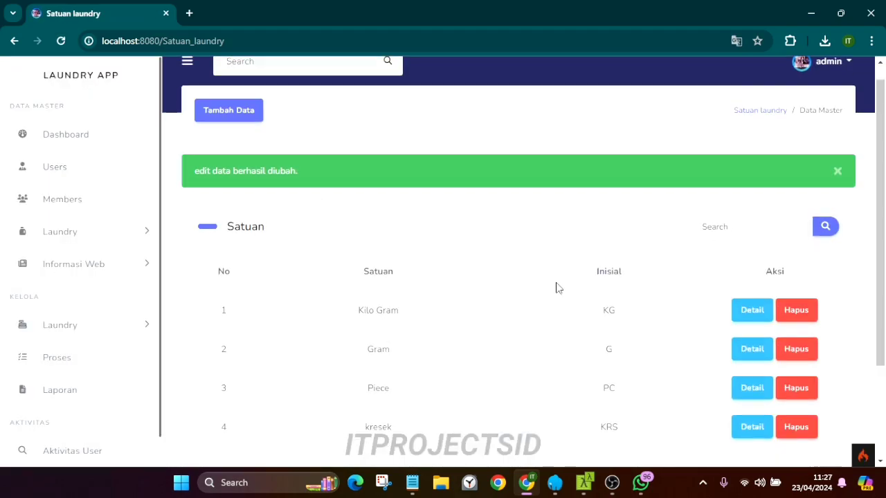
Delete the kresek unit, leaving three units in the Satuan list
scroll(644, 290, down, 2)
click(784, 298)
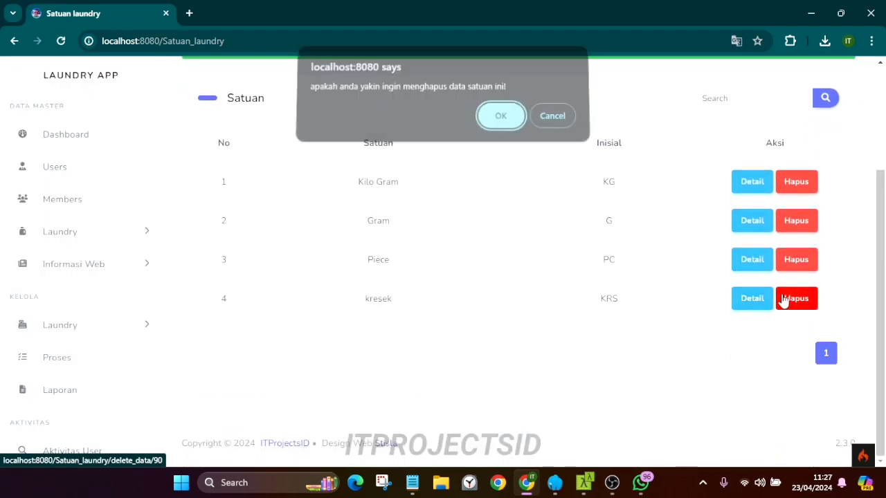
click(502, 116)
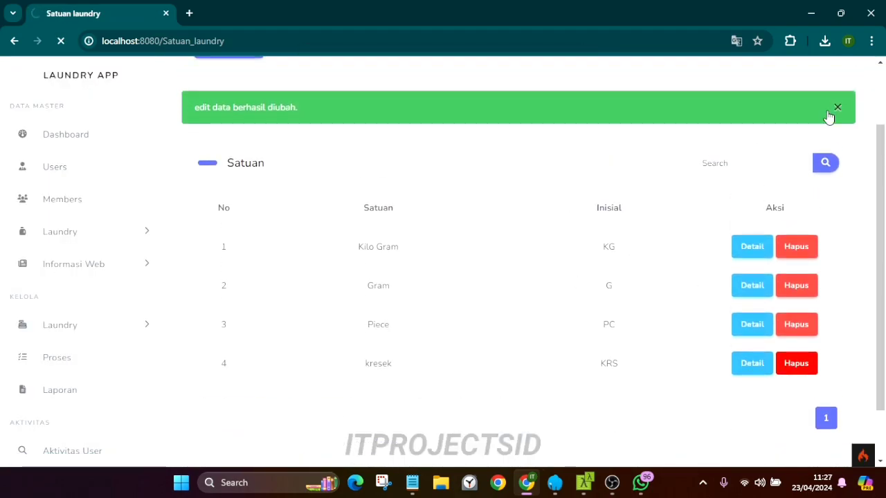
click(840, 188)
scroll(74, 270, down, 1)
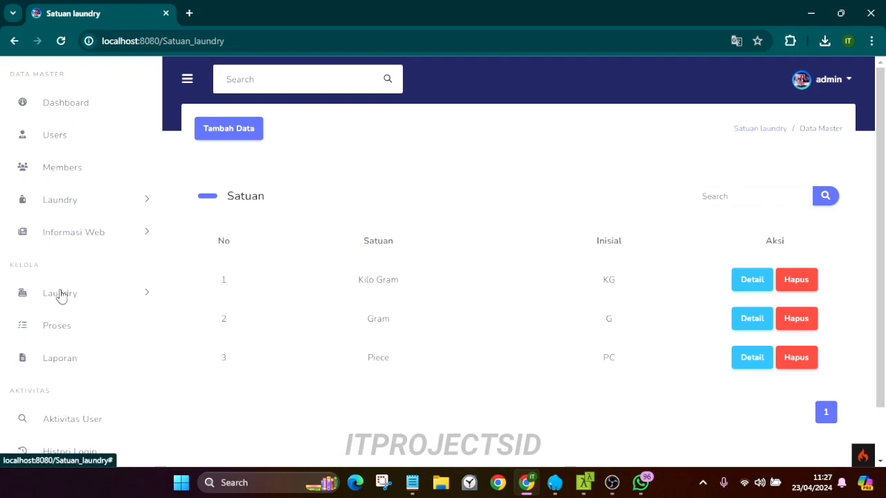
Open the Informasi Web > Halaman Home settings and start editing the description
click(82, 202)
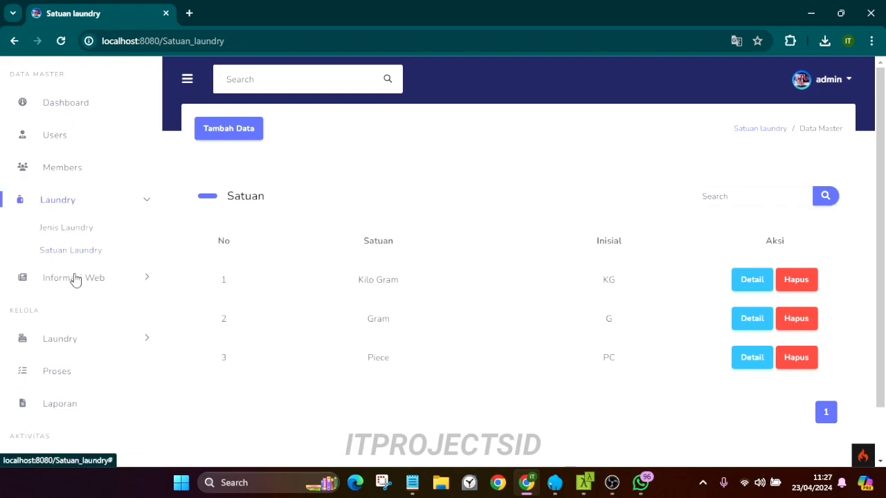
click(75, 278)
click(71, 262)
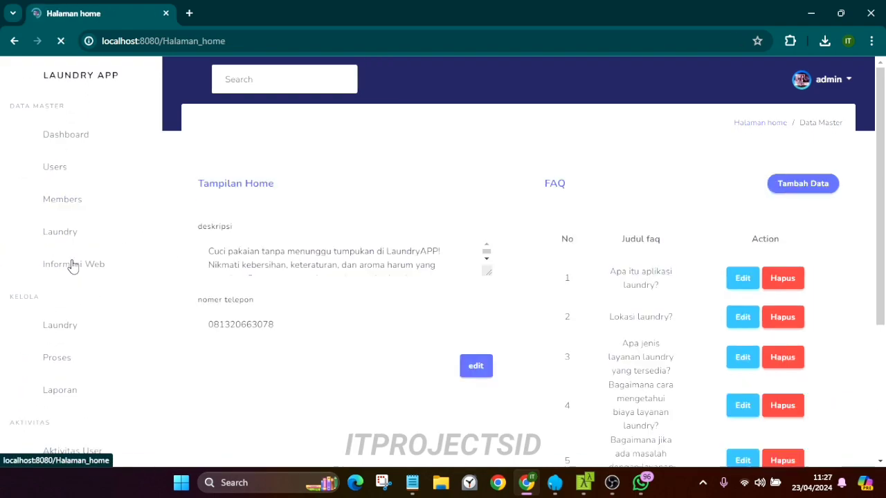
click(400, 266)
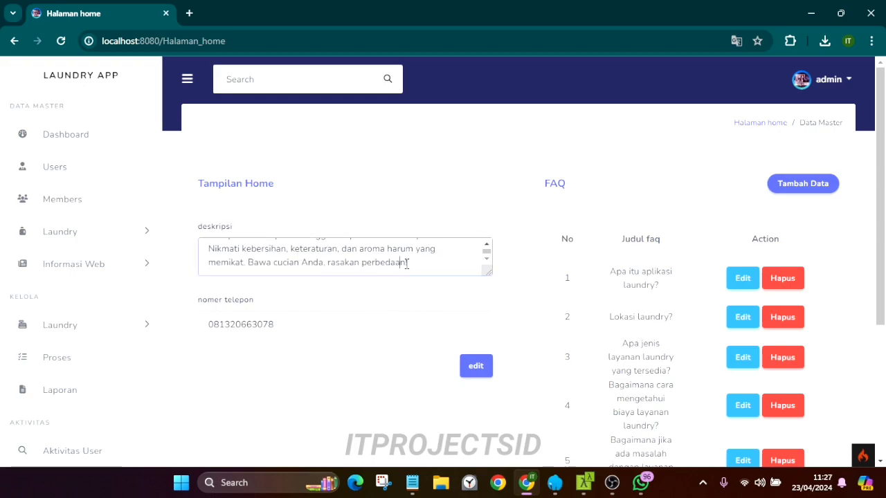
Load the public laundry site at localhost:8080 in a new tab
click(189, 13)
text(loca)
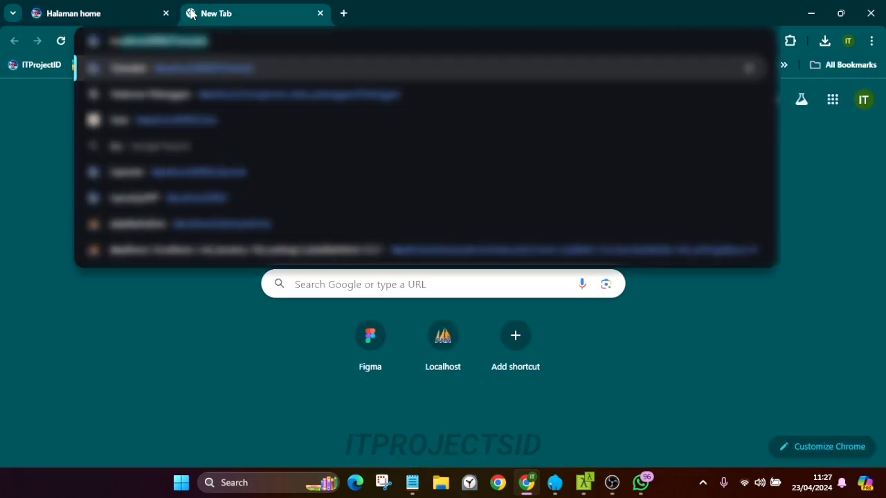
key(Right)
key(BackSpace)
key(BackSpace)
key(BackSpace)
key(BackSpace)
key(BackSpace)
key(BackSpace)
key(BackSpace)
key(BackSpace)
key(BackSpace)
key(BackSpace)
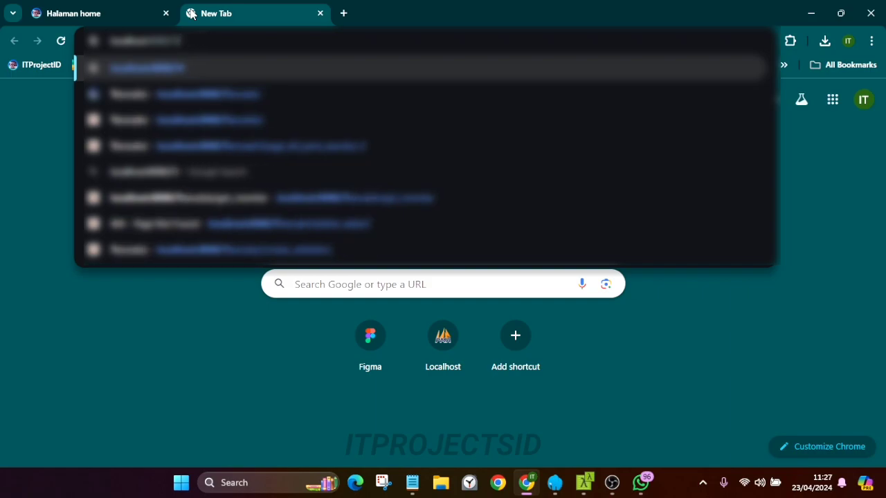
key(Return)
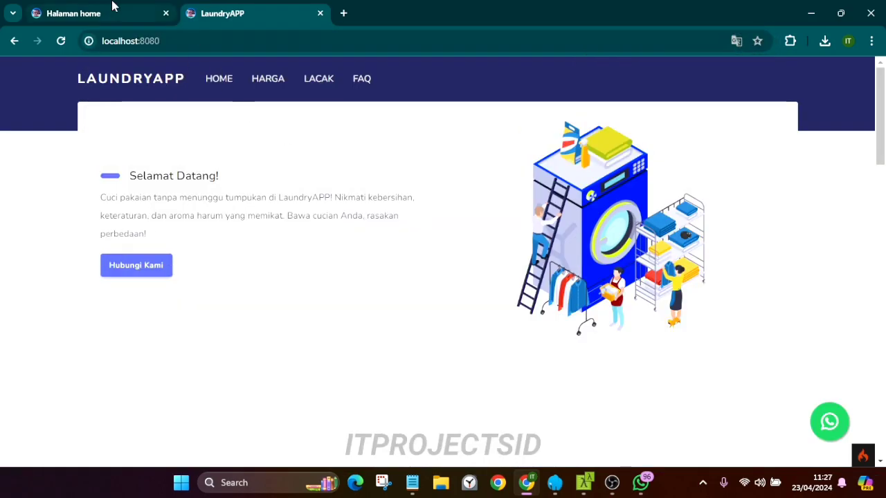
drag(150, 236, 96, 182)
Append 'nya' to the home description, save it, and reload the public site
click(123, 14)
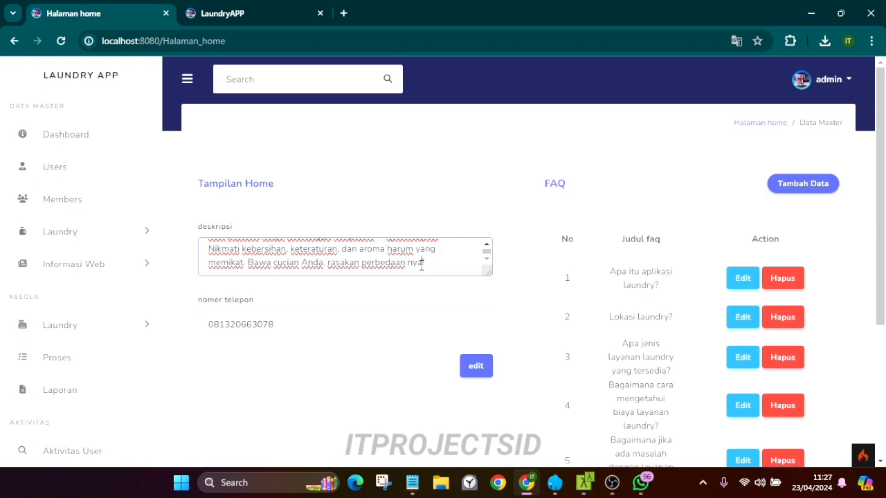
text(nya)
click(475, 365)
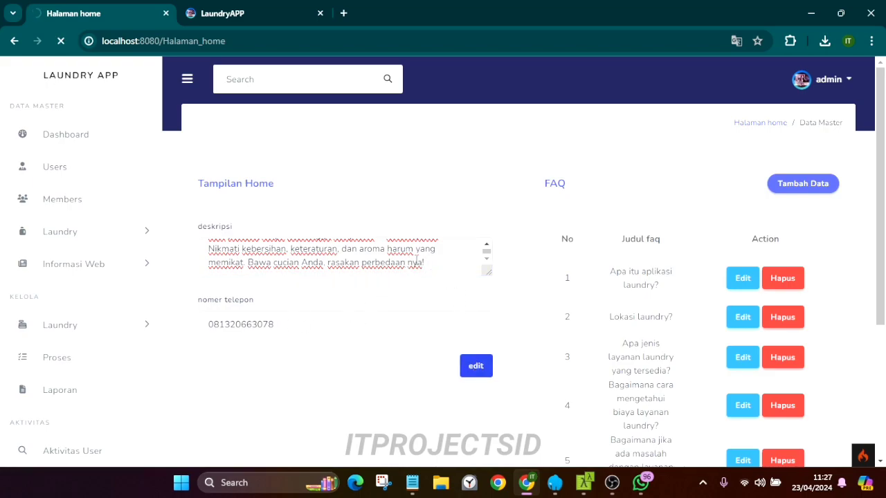
click(222, 13)
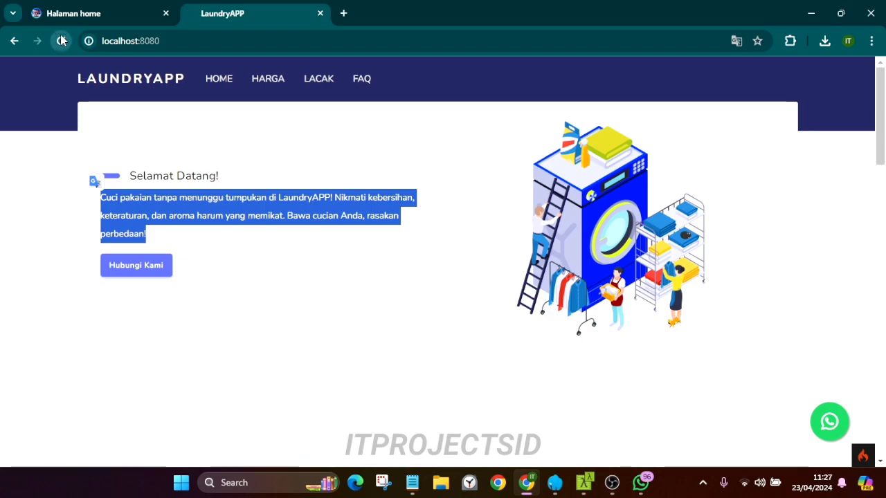
click(61, 40)
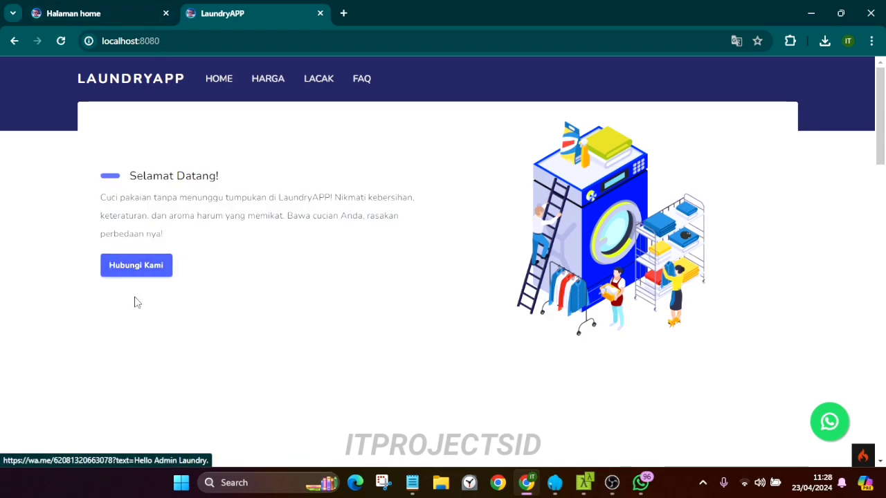
Test the Hubungi Kami link, then save a changed contact phone number
click(157, 270)
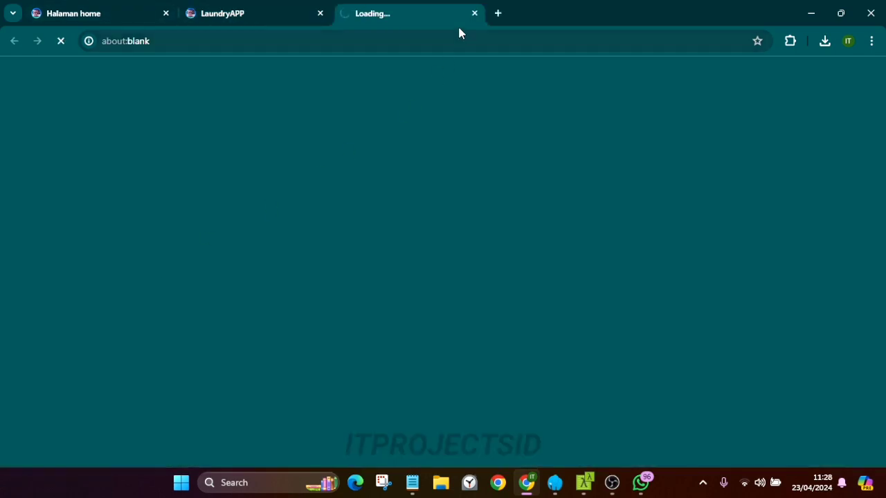
click(476, 13)
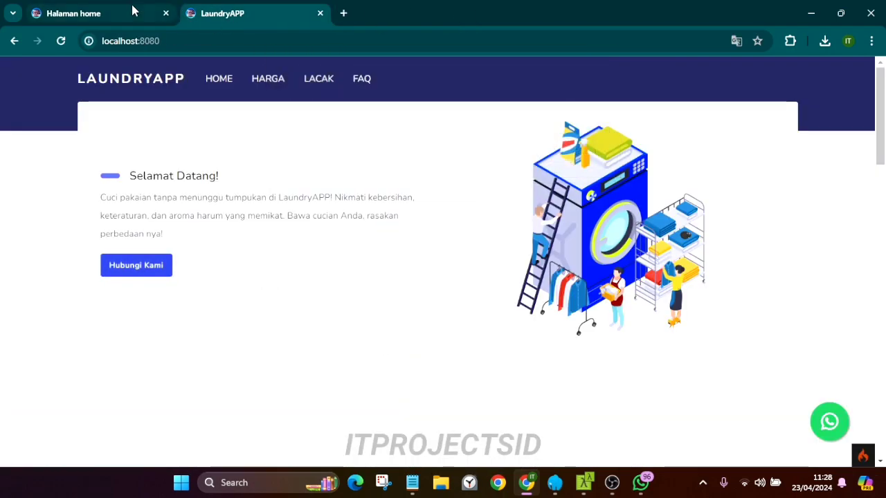
click(132, 11)
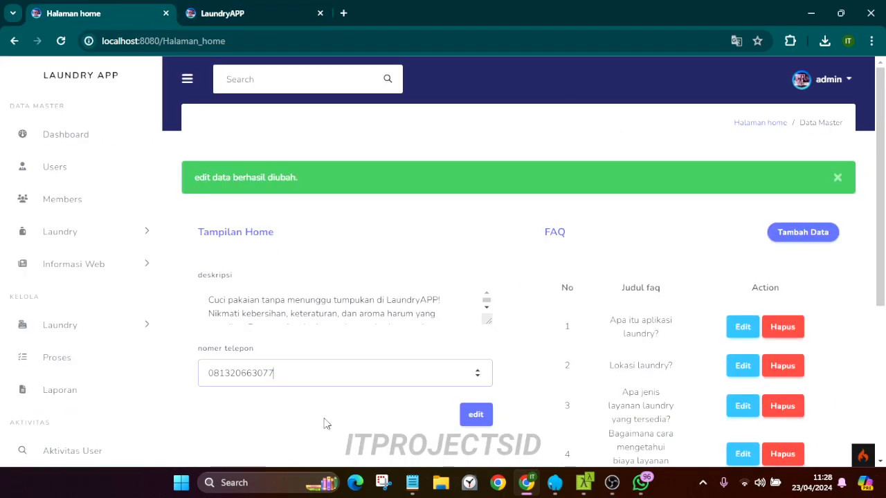
click(482, 414)
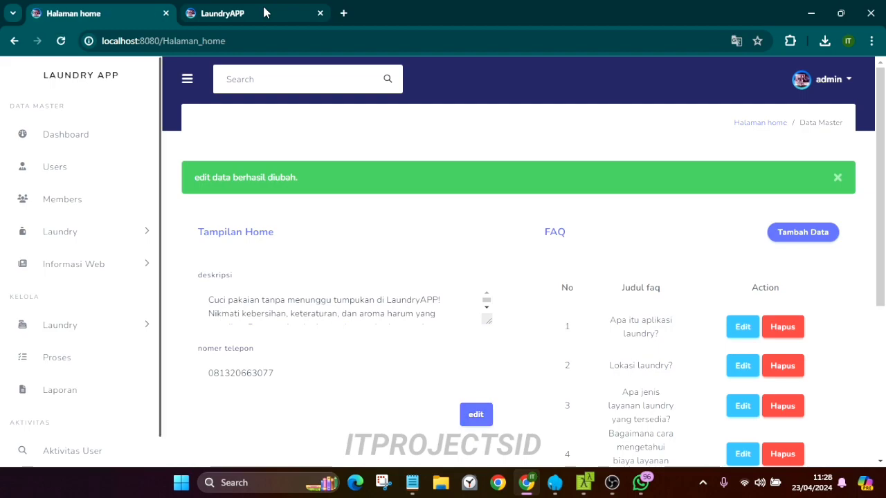
click(222, 13)
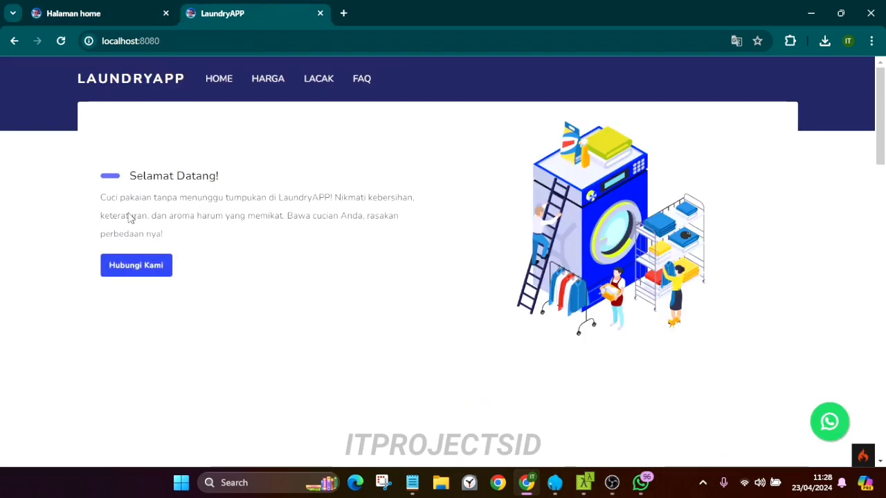
click(60, 41)
Check the new number via the contact link, then save the restored phone number
click(145, 274)
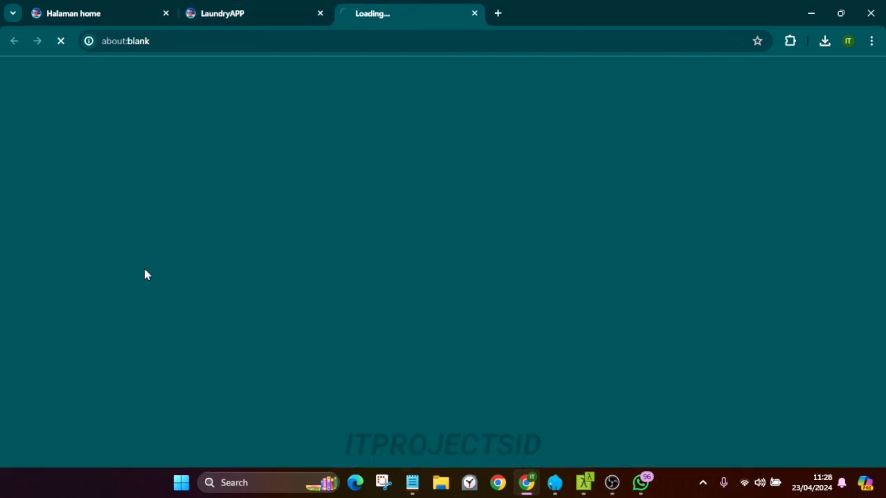
click(473, 13)
click(97, 13)
click(279, 372)
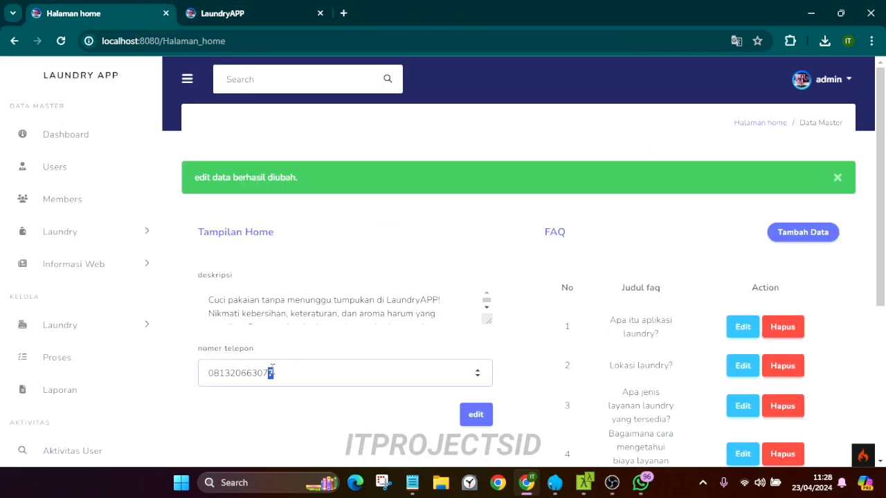
click(486, 416)
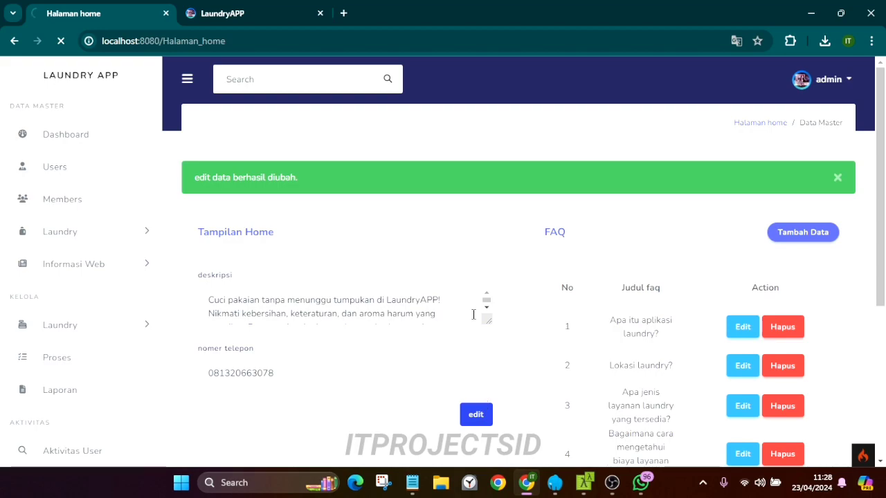
click(837, 179)
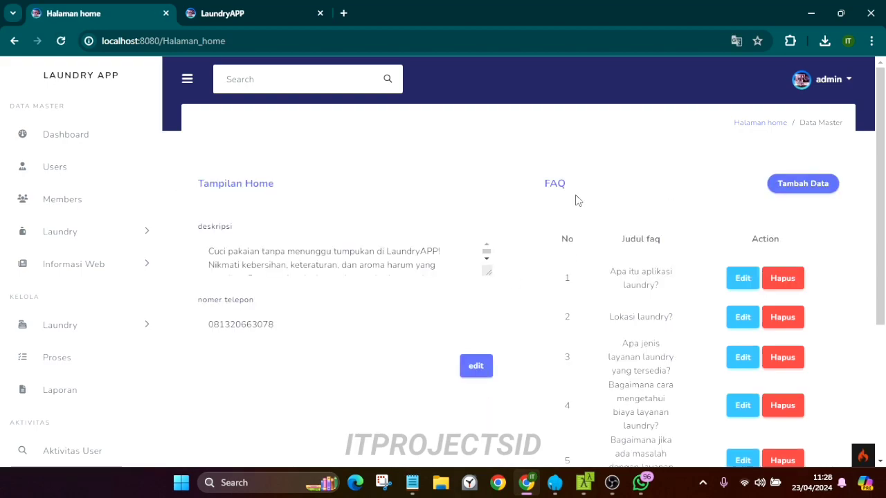
Check the FAQ list on the public site and open the first FAQ entry for editing
scroll(623, 180, down, 4)
scroll(623, 165, up, 1)
click(222, 13)
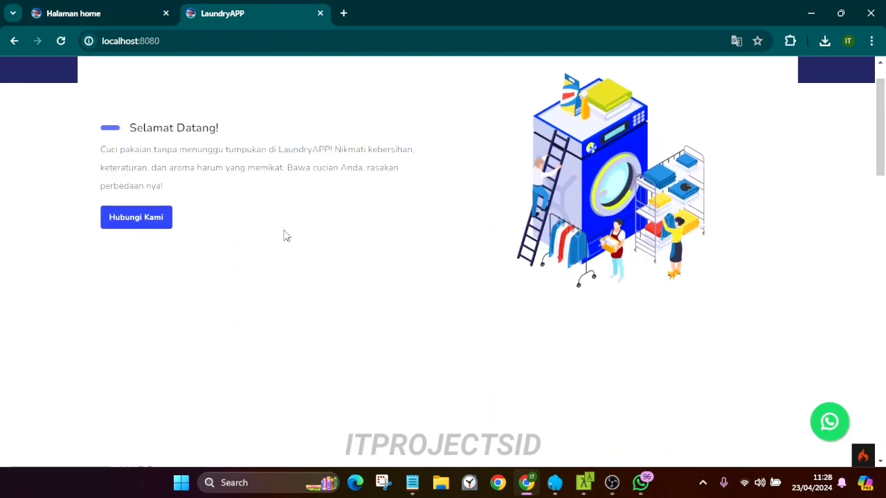
scroll(284, 236, down, 10)
scroll(198, 202, up, 1)
click(178, 239)
click(178, 239)
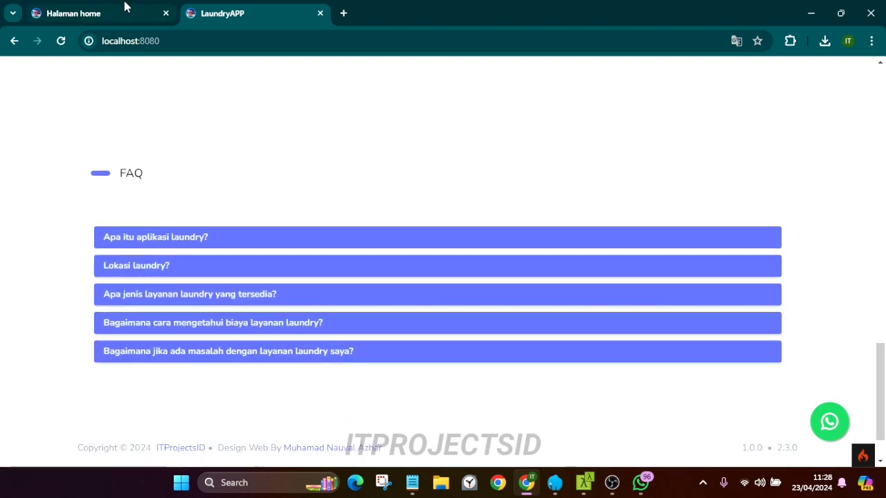
click(124, 8)
click(743, 148)
Remove 'aplikasi' from the first FAQ title, saving it as 'Apa itu laundry?'
drag(365, 153, 333, 153)
key(BackSpace)
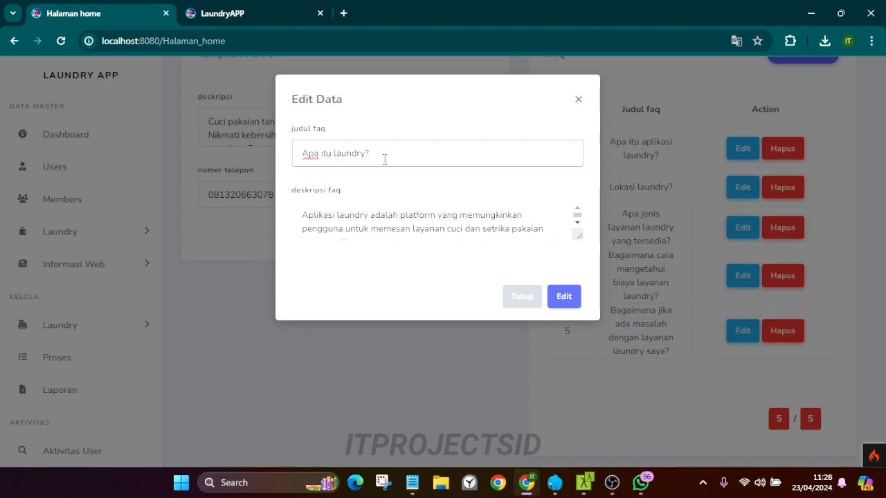
click(565, 302)
click(837, 178)
Verify the updated FAQ on the public site, then return to the admin home settings top
scroll(692, 173, down, 2)
drag(609, 148, 674, 142)
drag(572, 150, 743, 376)
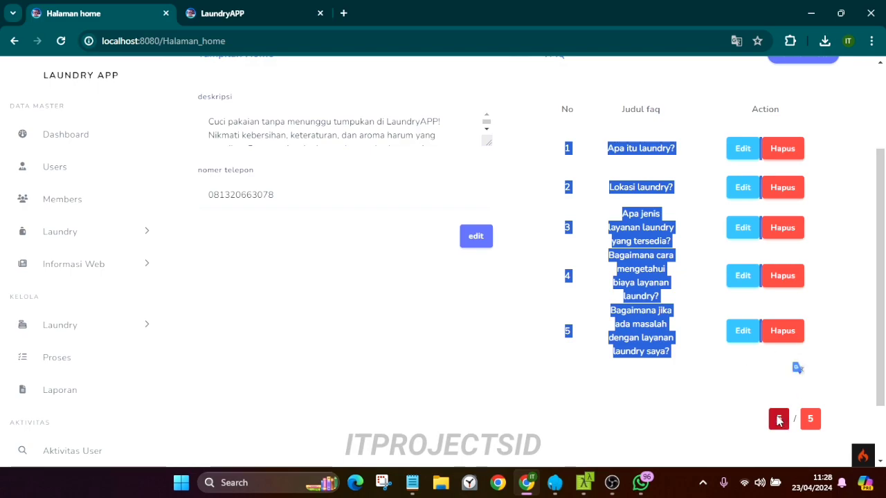
click(221, 13)
click(170, 237)
click(181, 241)
click(104, 15)
click(303, 283)
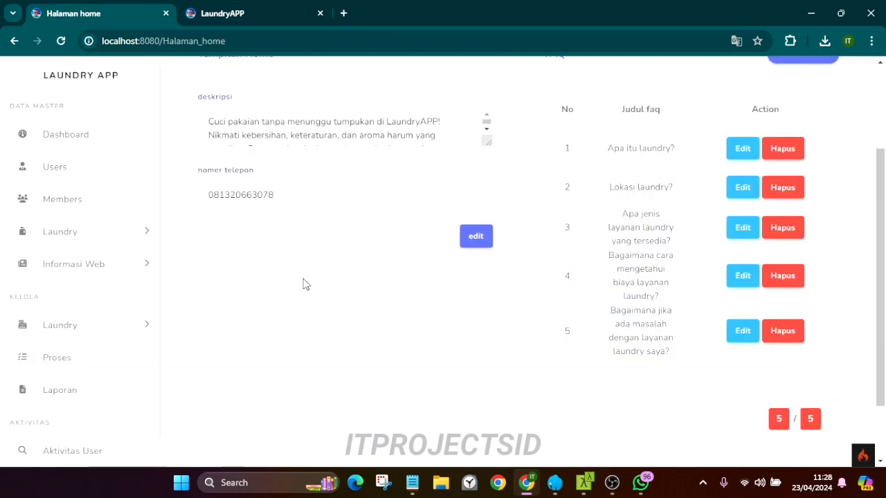
scroll(302, 283, up, 2)
Open Halaman Price and filter the price list by kiloan, satuan, then paket
click(73, 263)
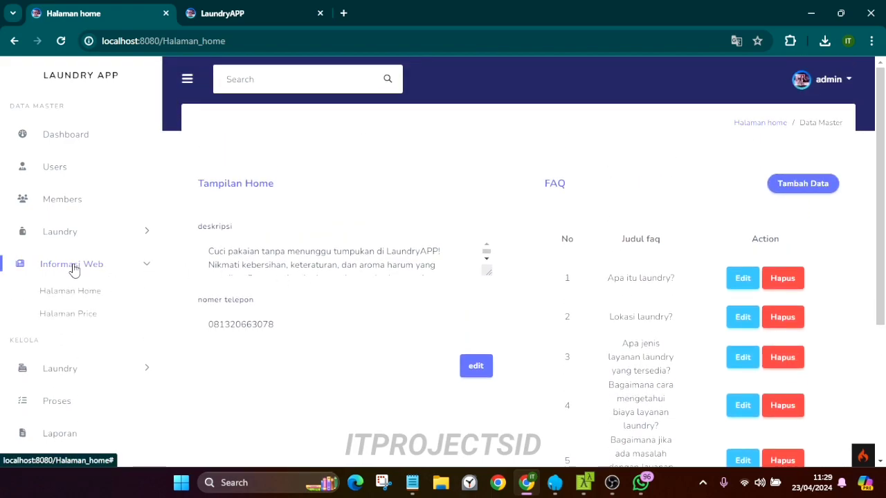
click(78, 315)
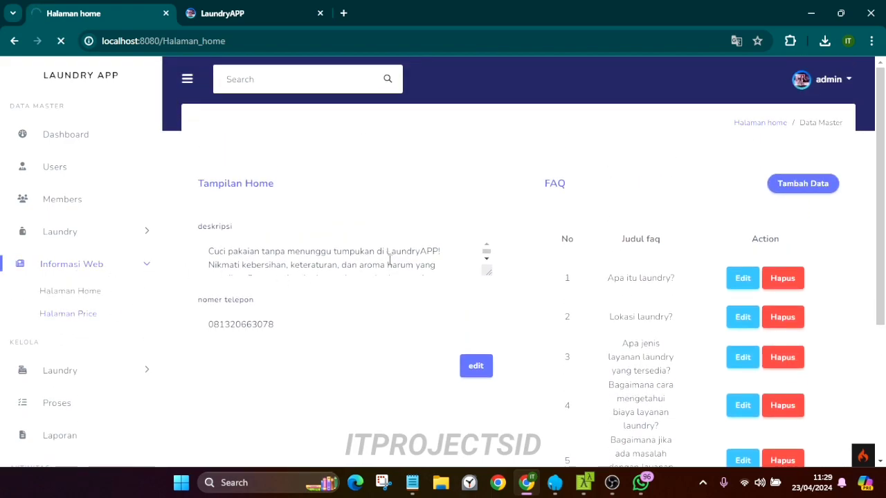
scroll(411, 257, down, 1)
click(730, 129)
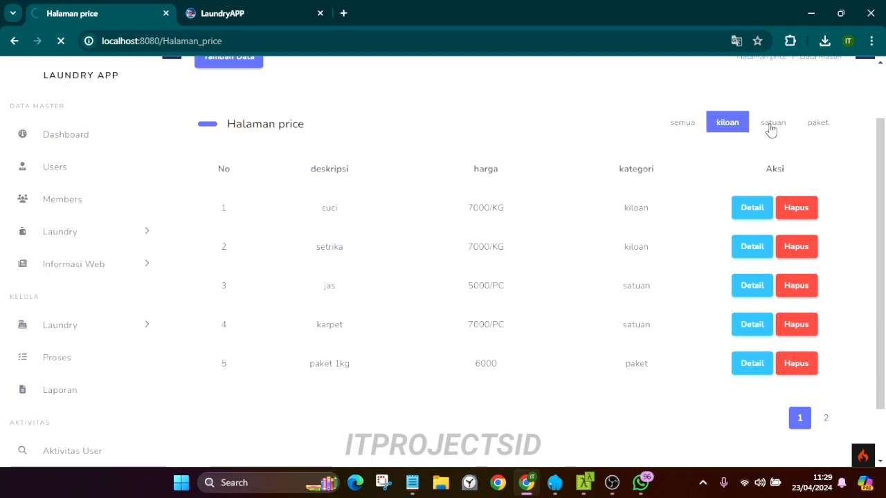
scroll(770, 132, down, 1)
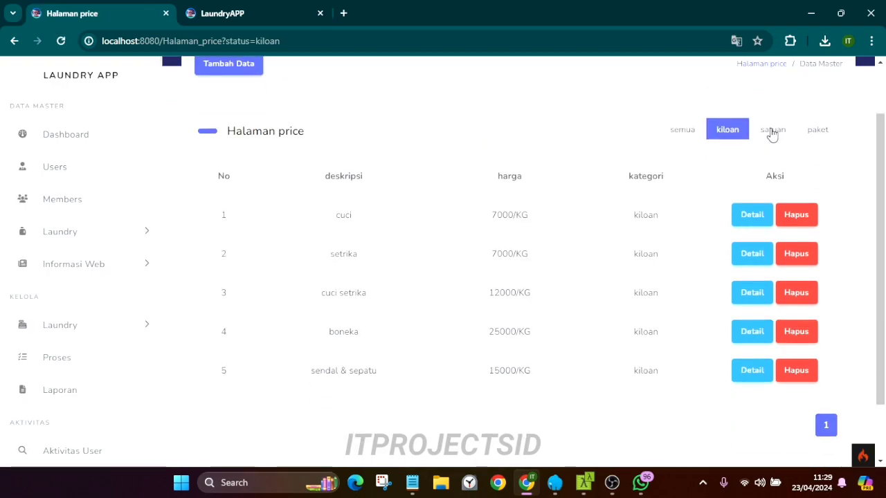
click(772, 130)
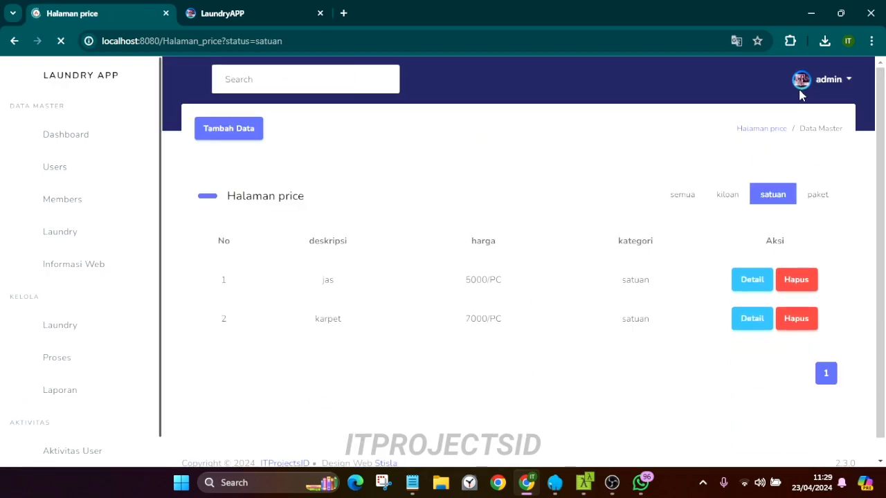
scroll(831, 173, down, 1)
click(830, 177)
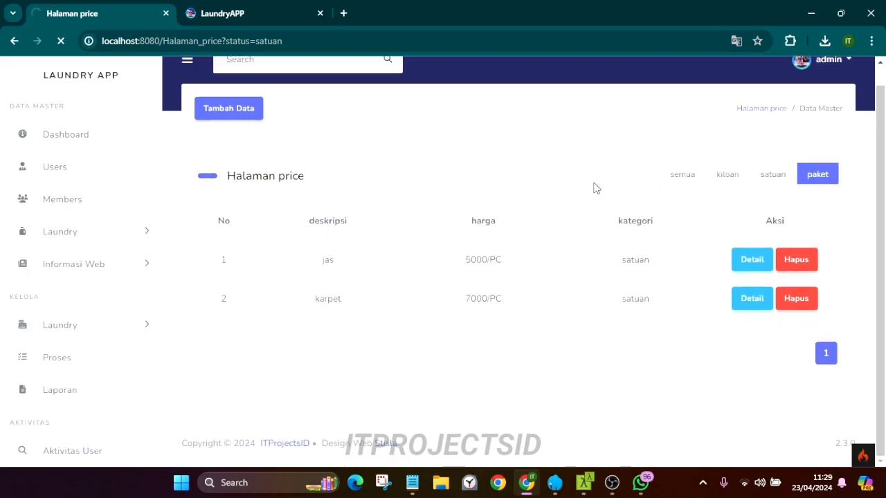
Compare with the public site's HARGA section, selecting the two Paket Hemat entries
click(239, 14)
scroll(247, 200, up, 5)
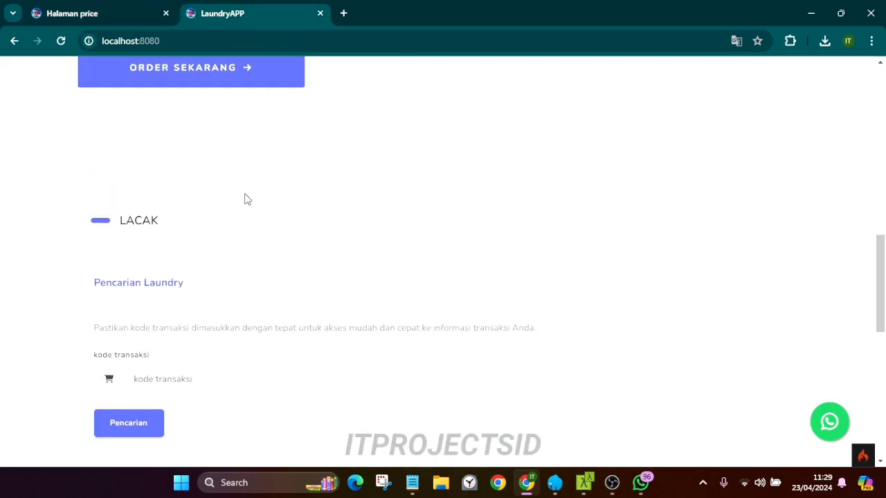
scroll(256, 201, up, 5)
scroll(270, 203, down, 1)
drag(270, 204, 723, 232)
drag(661, 216, 732, 258)
key(ctrl+Page_Up)
Add a paket price entry 'paket 1 kresek' at 15000
click(241, 131)
click(356, 159)
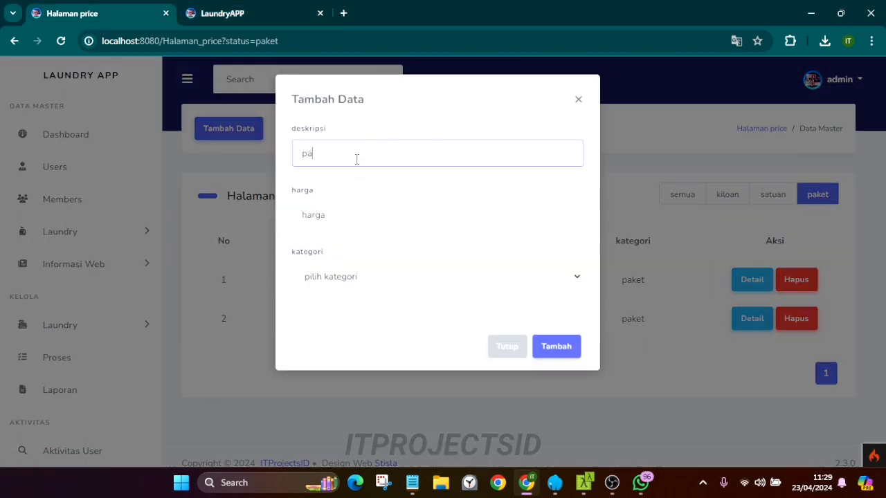
text(paket 1 kresek)
click(338, 216)
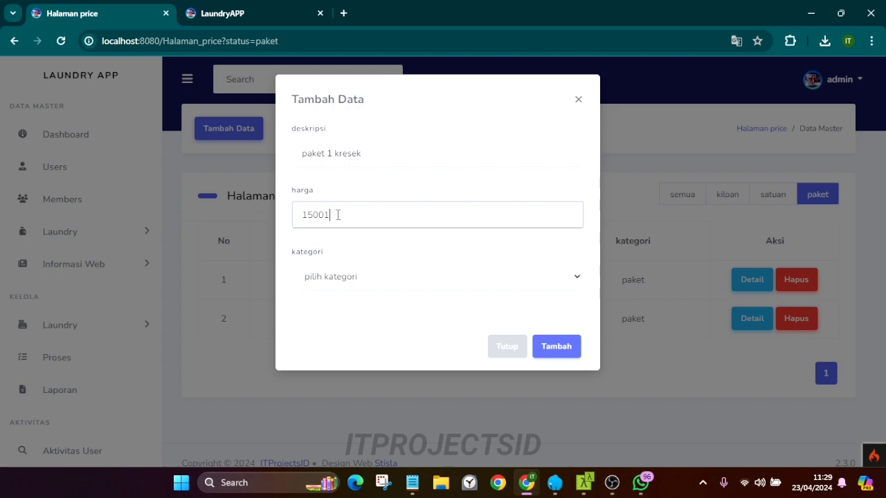
click(317, 275)
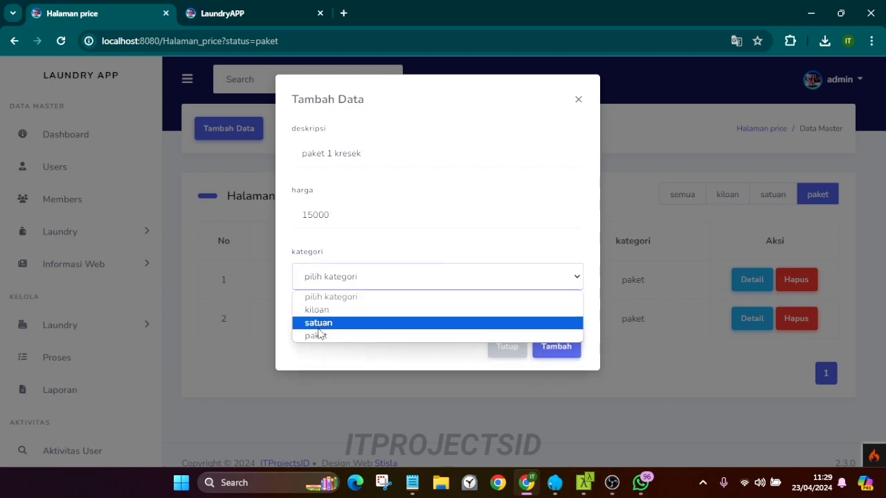
click(318, 334)
click(578, 339)
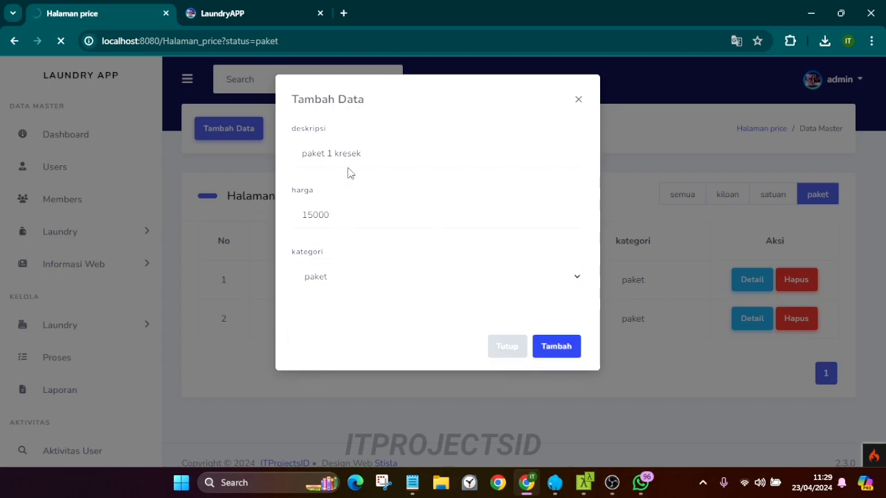
Reload the public site to confirm paket 1 kresek under Paket Hemat and test its WhatsApp order
key(ctrl+Tab)
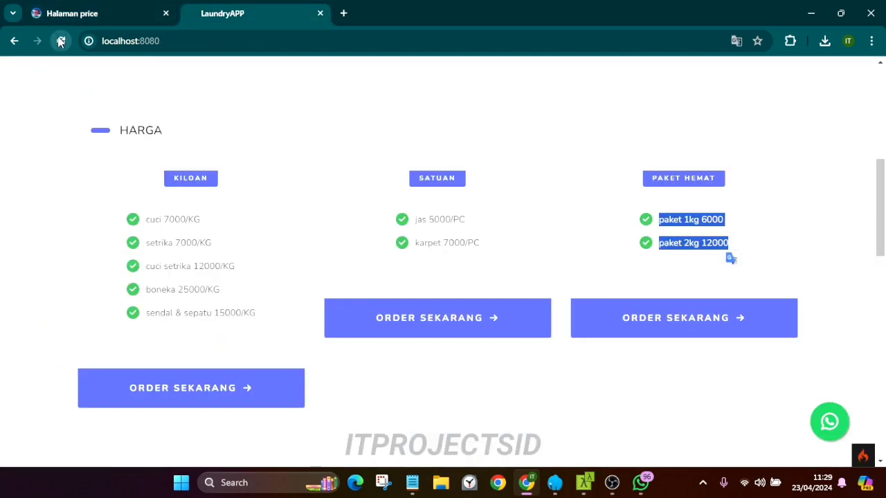
click(61, 41)
triple_click(659, 266)
click(734, 282)
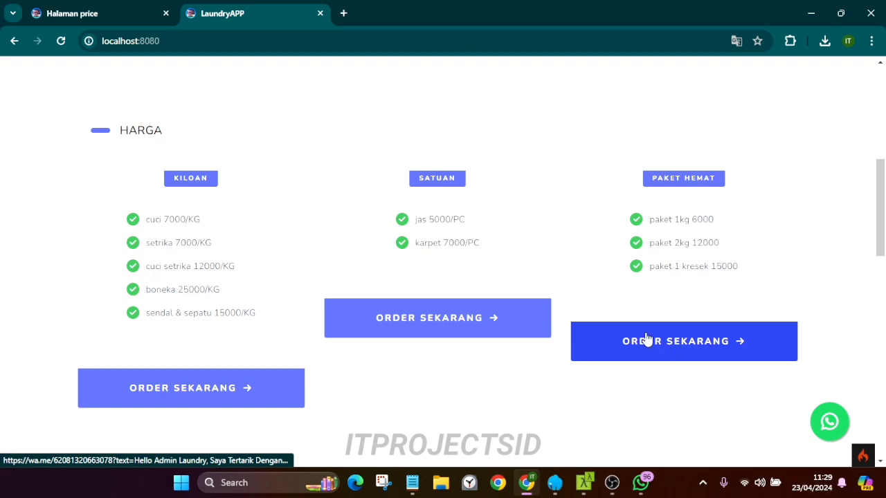
click(736, 342)
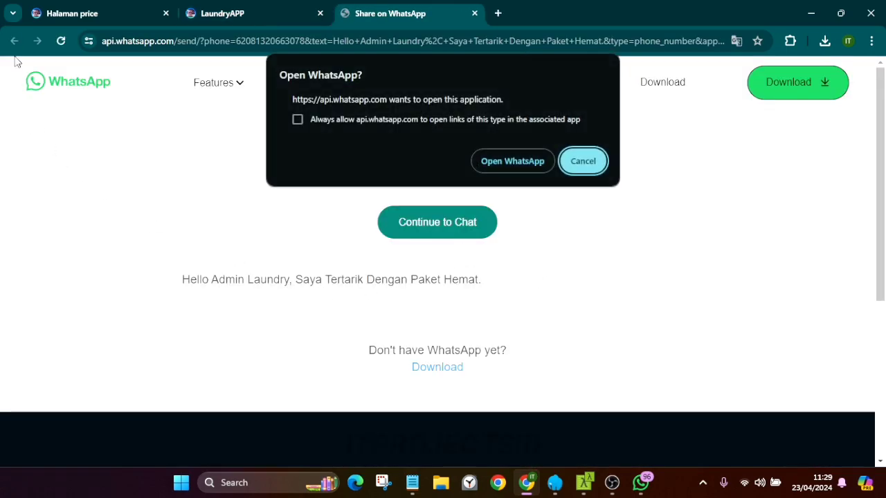
click(474, 13)
Dismiss the success alert and open the Kelola > Laundry > Transaksi page
click(113, 7)
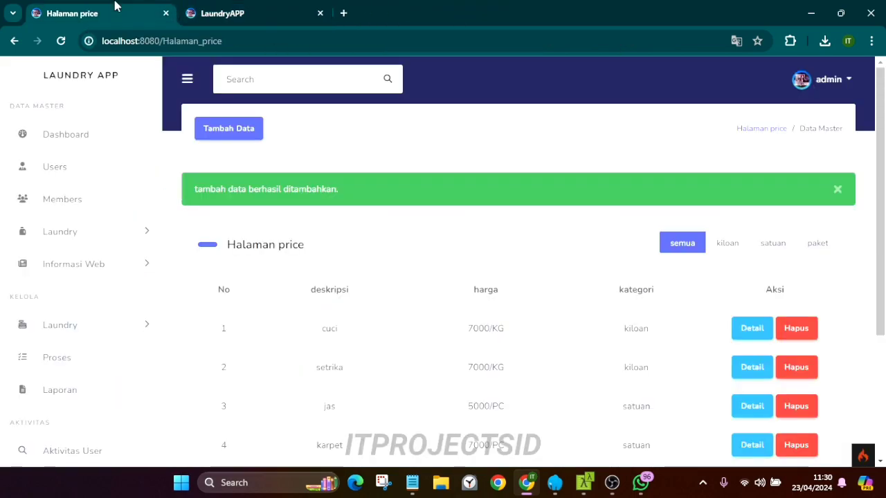
click(838, 189)
scroll(115, 289, down, 1)
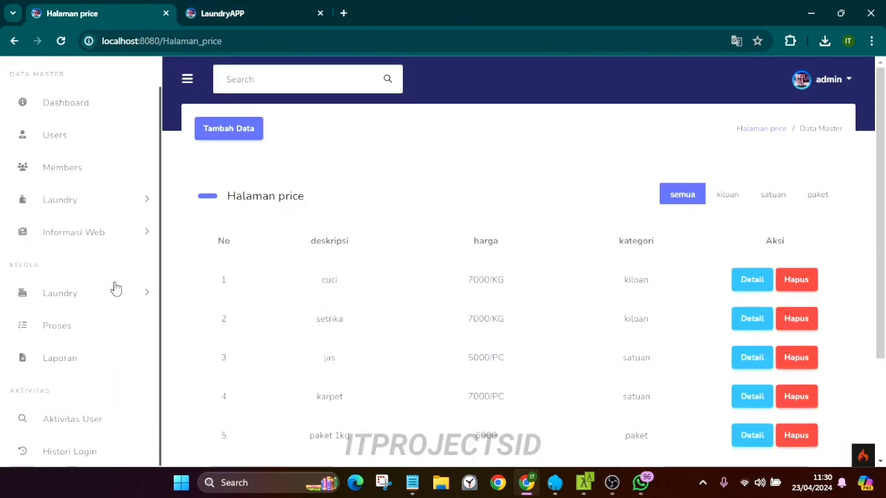
click(104, 233)
click(104, 232)
click(77, 297)
click(67, 322)
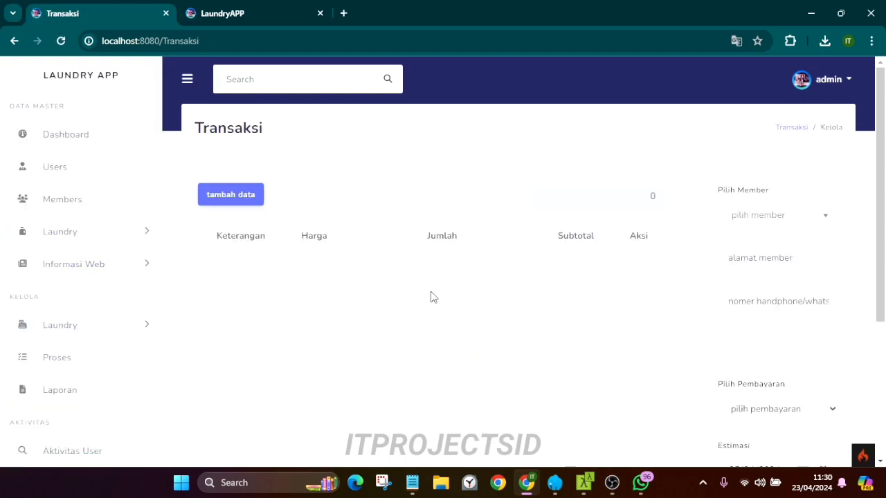
Snap the browser to the left half with WhatsApp on the right, widening the browser
drag(502, 13, 0, 145)
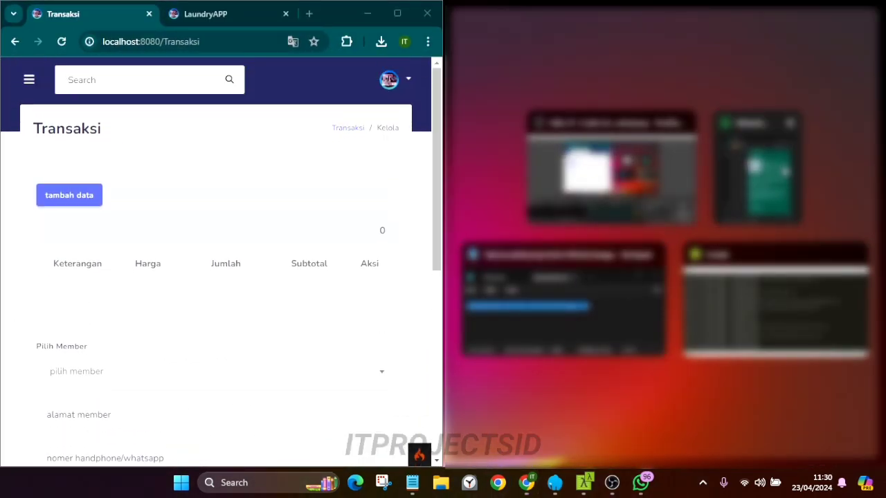
click(758, 173)
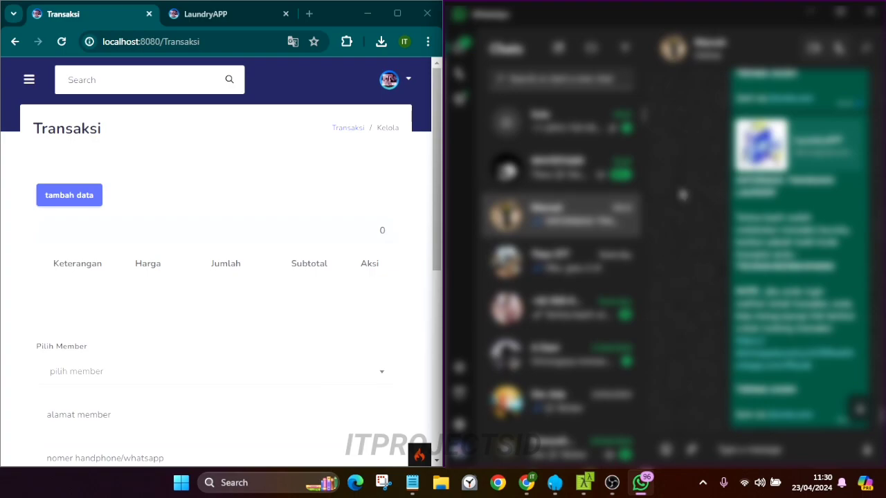
drag(446, 173, 617, 174)
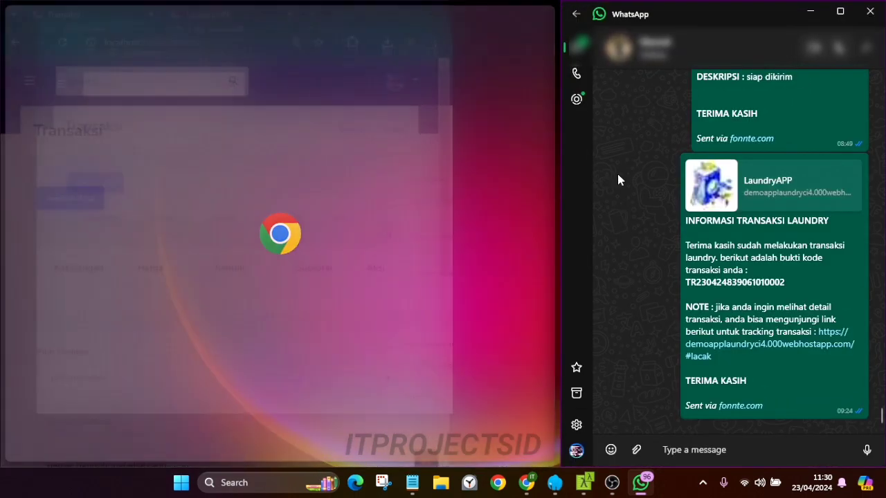
scroll(371, 295, down, 3)
scroll(367, 297, up, 3)
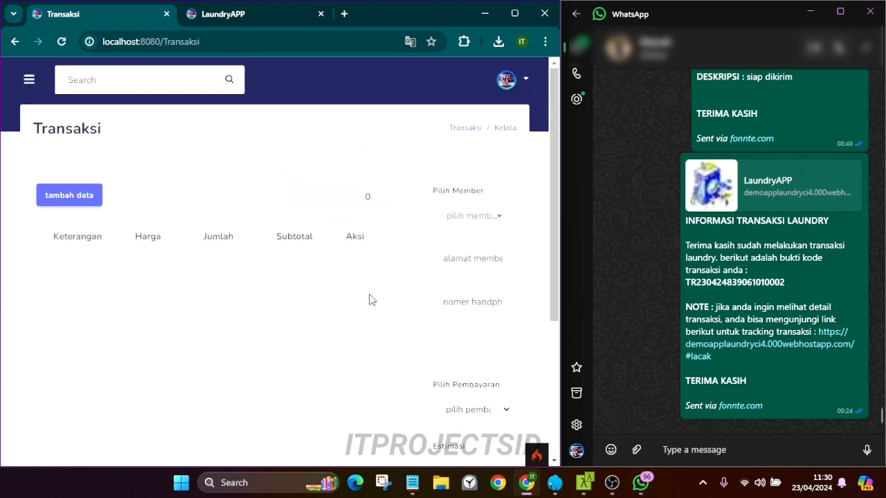
Add the cuci setrika service to the transaction with unit KG
click(83, 198)
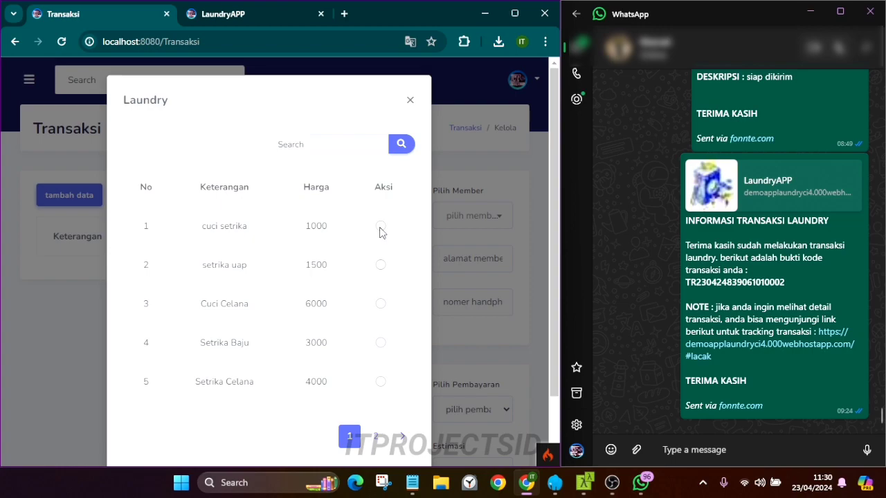
click(410, 97)
click(76, 195)
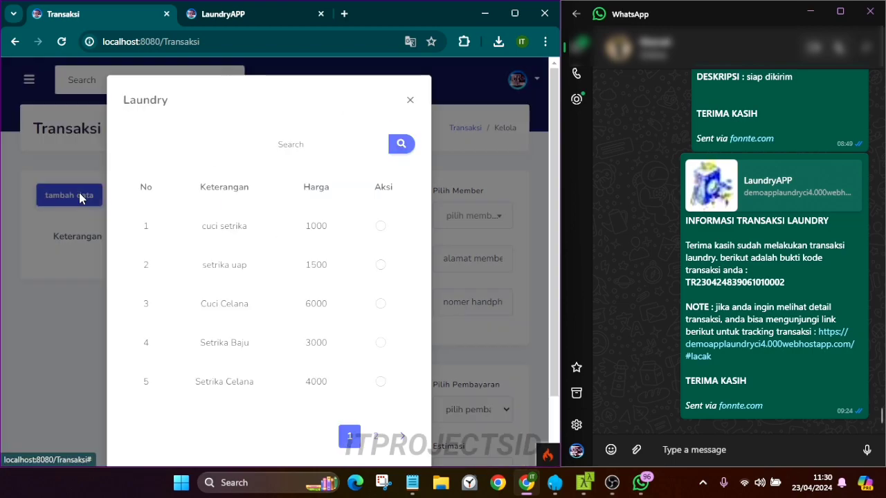
click(380, 227)
scroll(380, 228, down, 1)
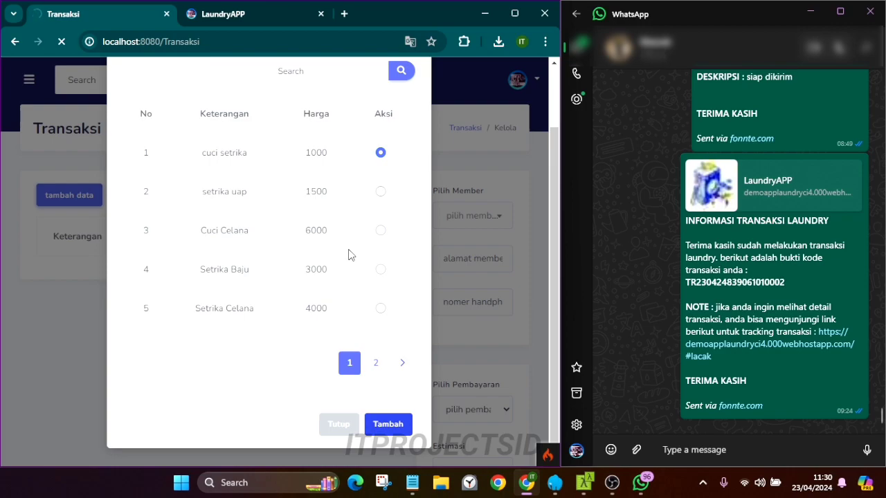
scroll(277, 277, down, 1)
click(230, 253)
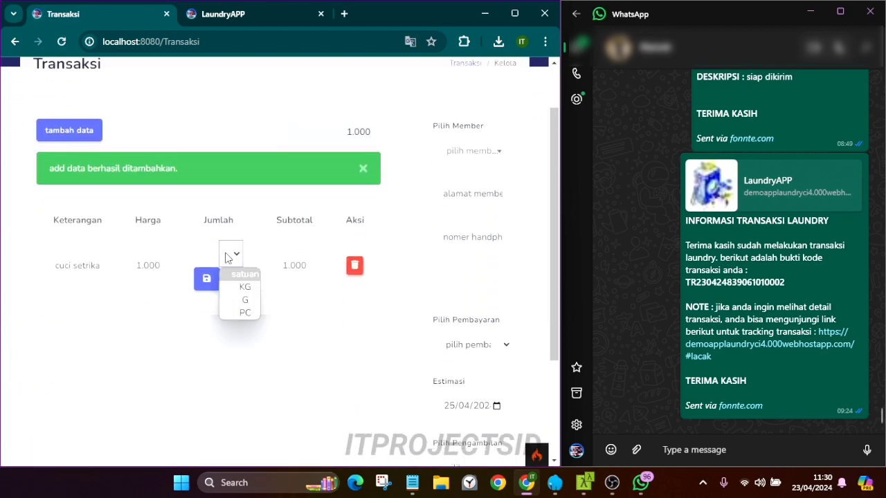
click(245, 288)
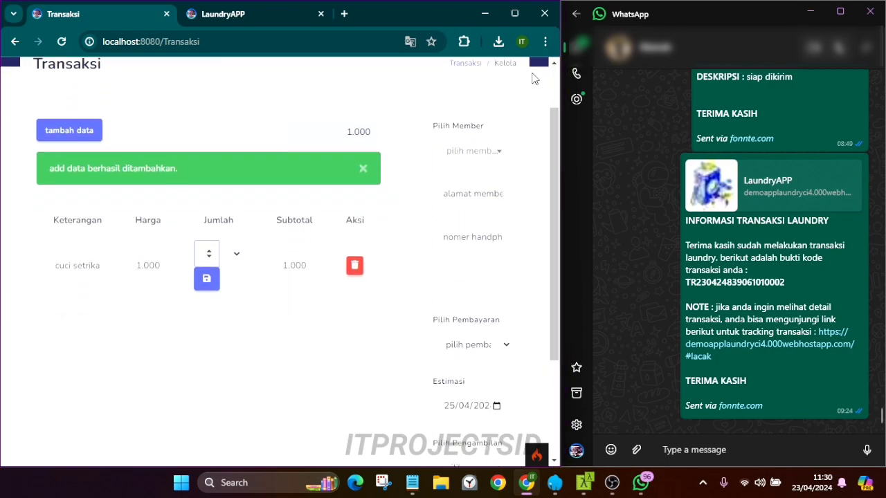
Save cuci setrika with quantity 5 and unit PC
drag(558, 59, 542, 121)
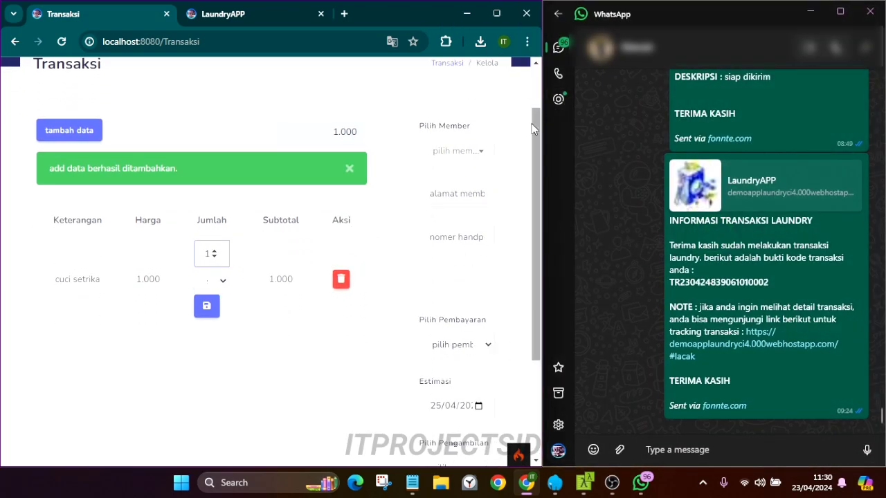
drag(383, 14, 372, 23)
drag(538, 90, 661, 85)
drag(332, 35, 332, 12)
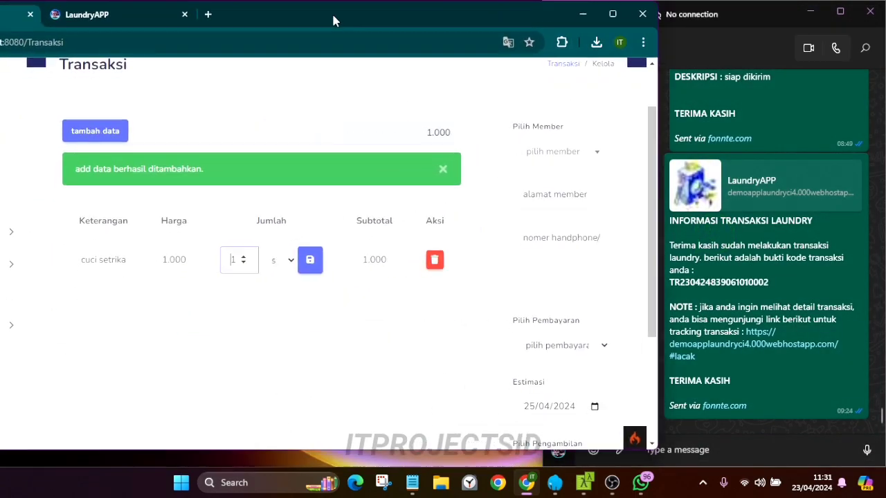
click(280, 265)
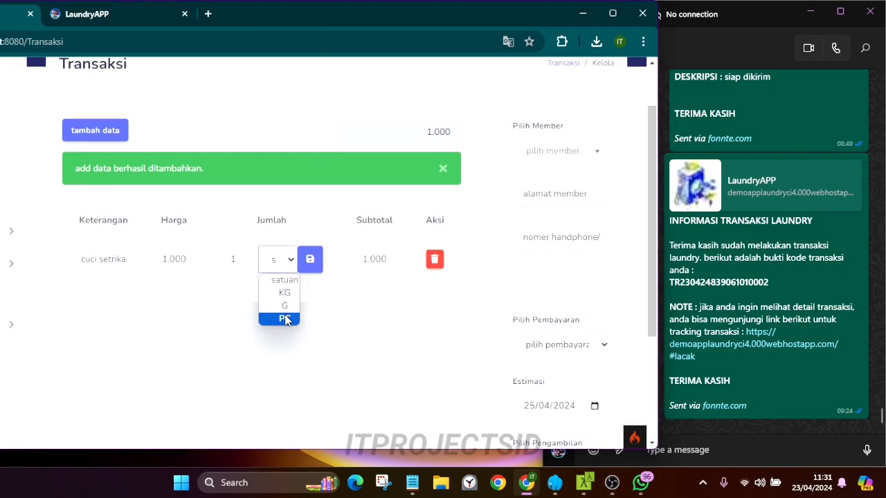
click(283, 318)
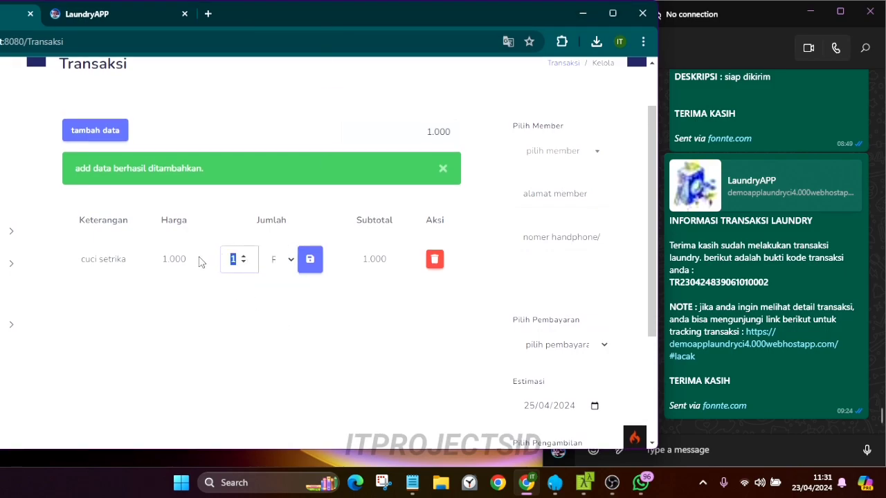
click(311, 260)
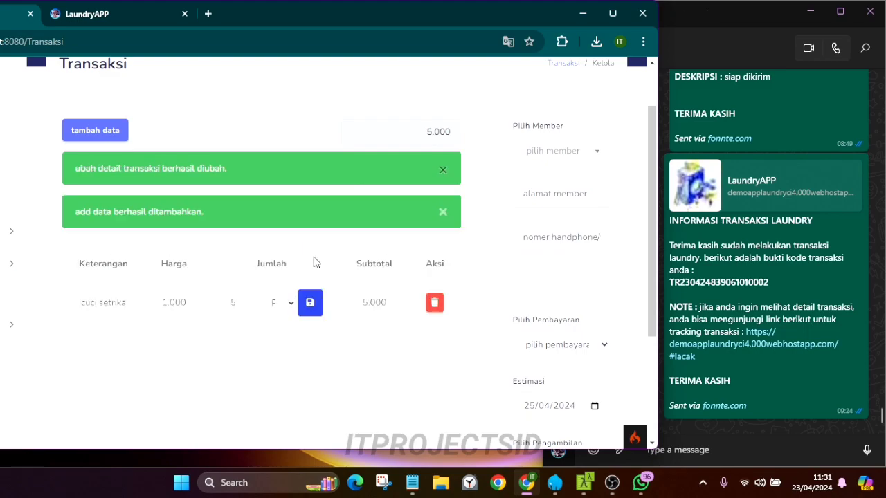
click(442, 212)
click(443, 169)
Add Cuci Celana at quantity 2 in KG, bringing the total to 17.000
click(101, 136)
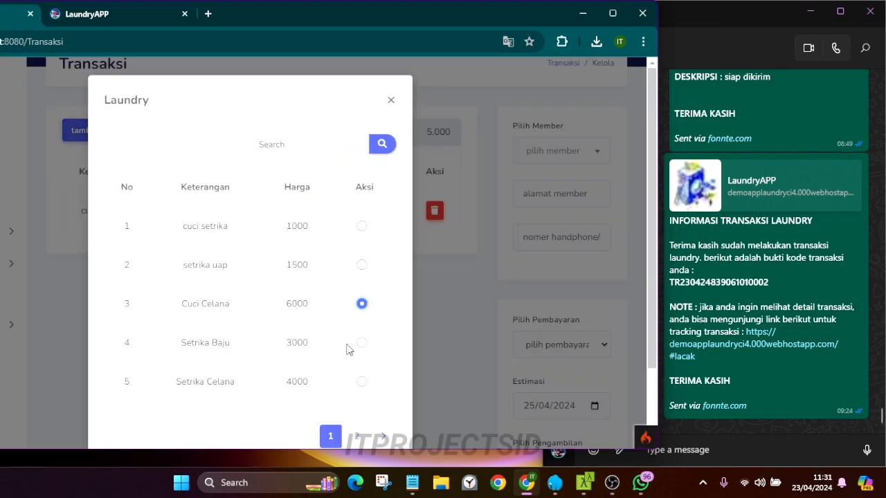
scroll(351, 341, down, 2)
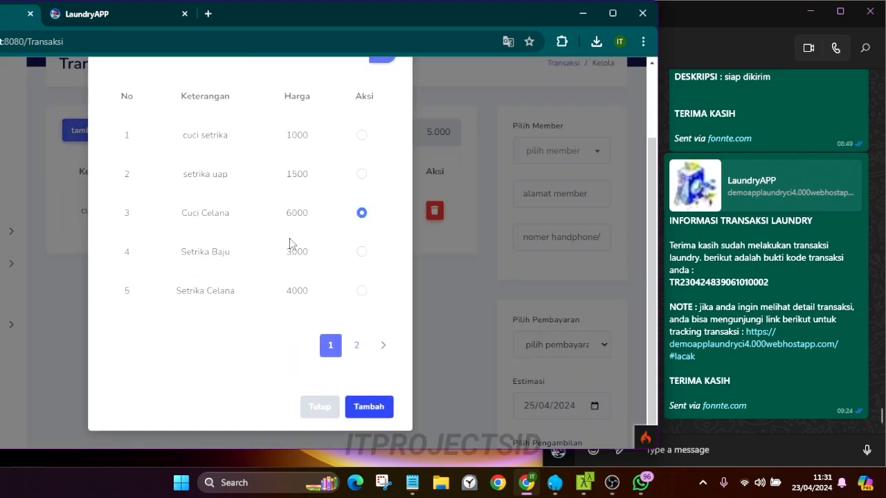
scroll(289, 243, up, 2)
scroll(289, 243, down, 2)
scroll(289, 244, down, 1)
click(443, 169)
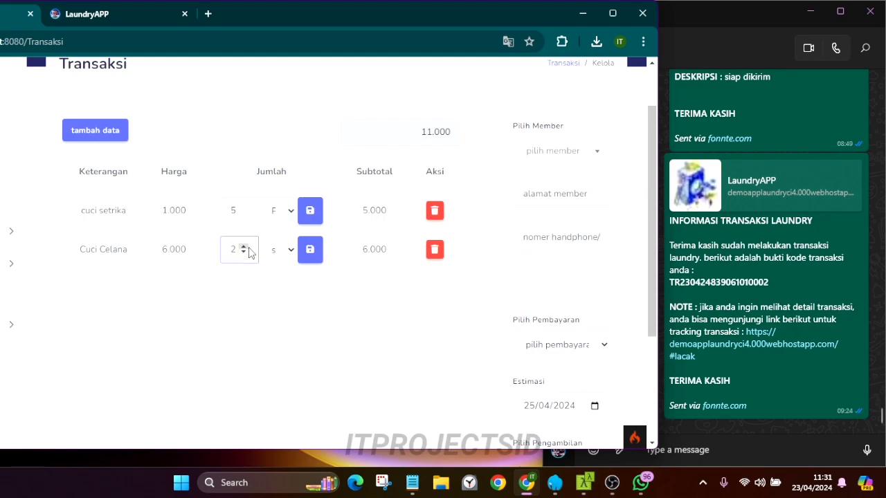
click(282, 250)
click(277, 282)
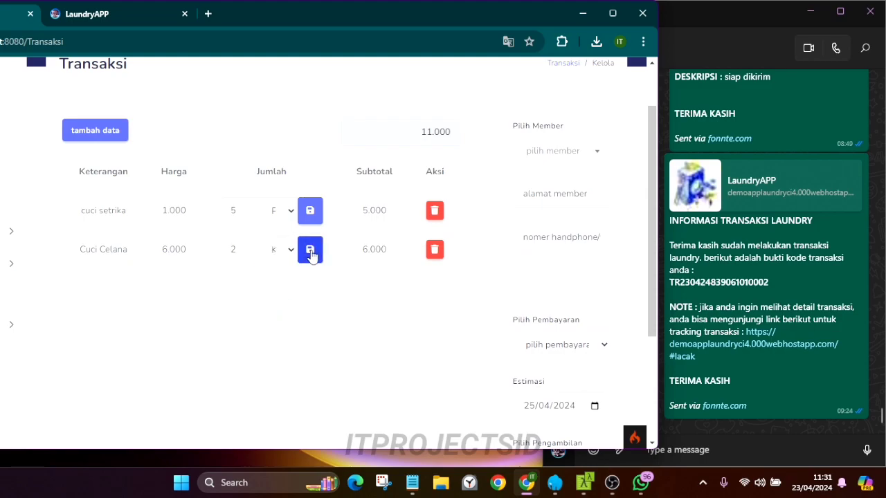
click(310, 257)
click(443, 170)
Pick the member in Pilih Member by searching their name, and set payment to Bayar nanti
click(573, 151)
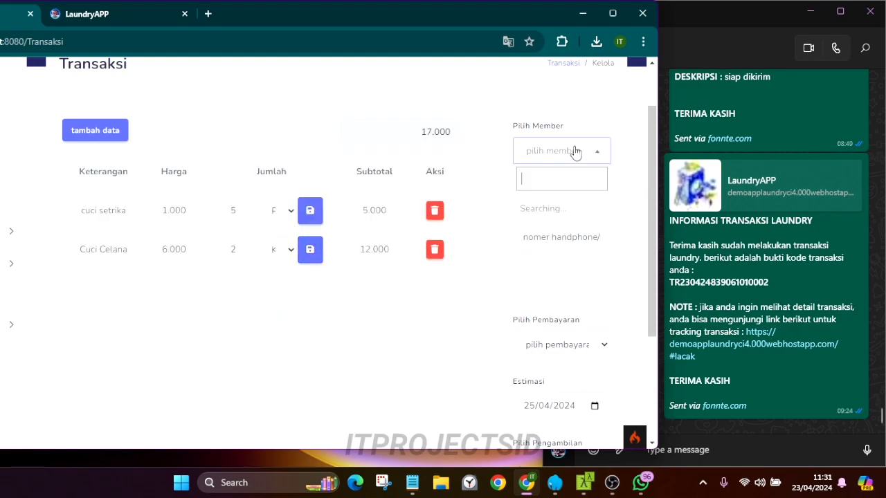
text(Lisa)
key(Return)
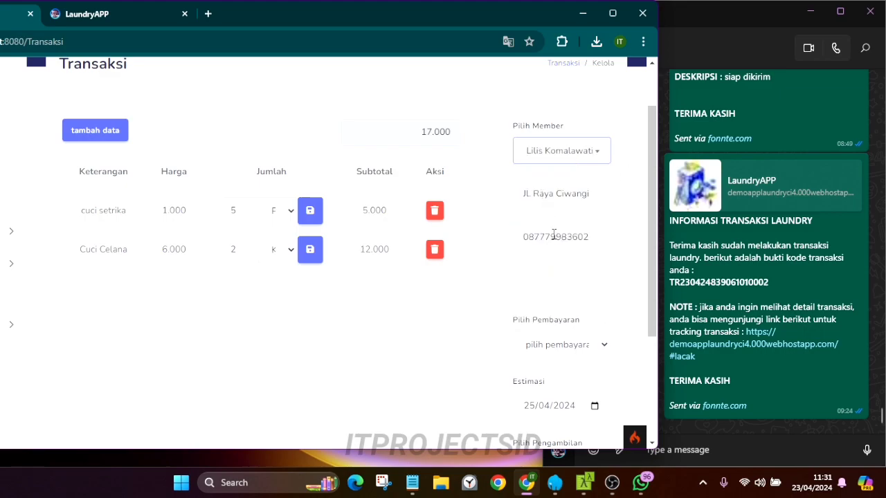
scroll(554, 246, down, 2)
click(563, 214)
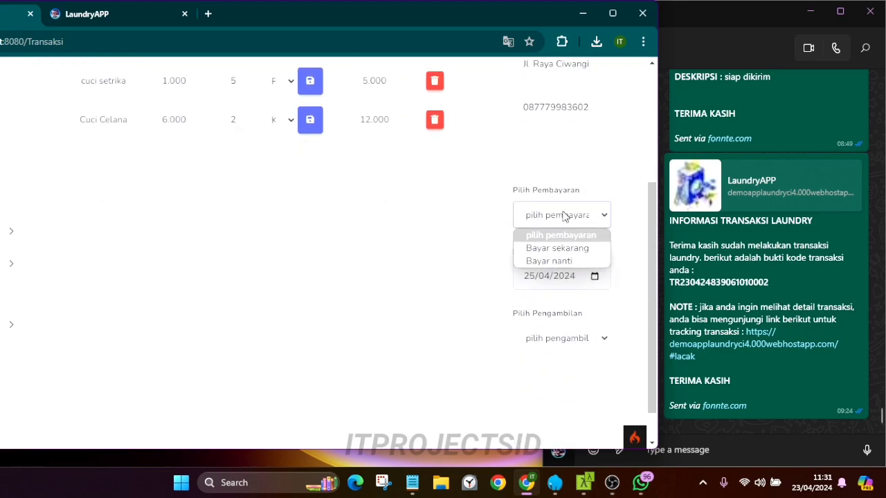
click(557, 259)
Set pickup to Diantar with a 7500 shipping fee (ongkos kirim)
scroll(552, 263, down, 1)
click(557, 275)
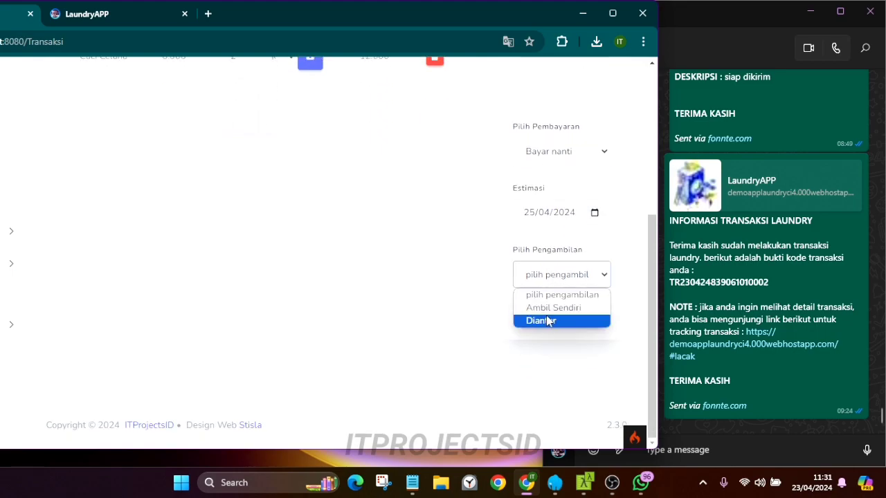
click(547, 312)
click(554, 281)
click(547, 320)
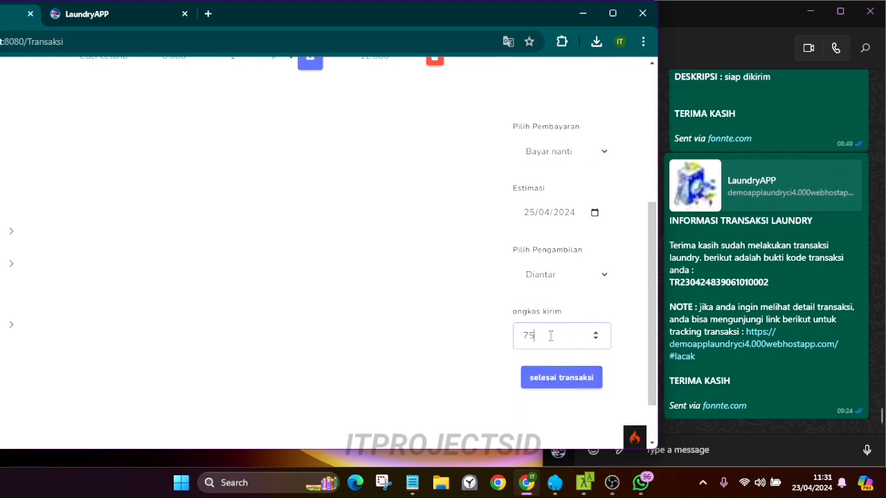
click(515, 364)
scroll(518, 363, down, 2)
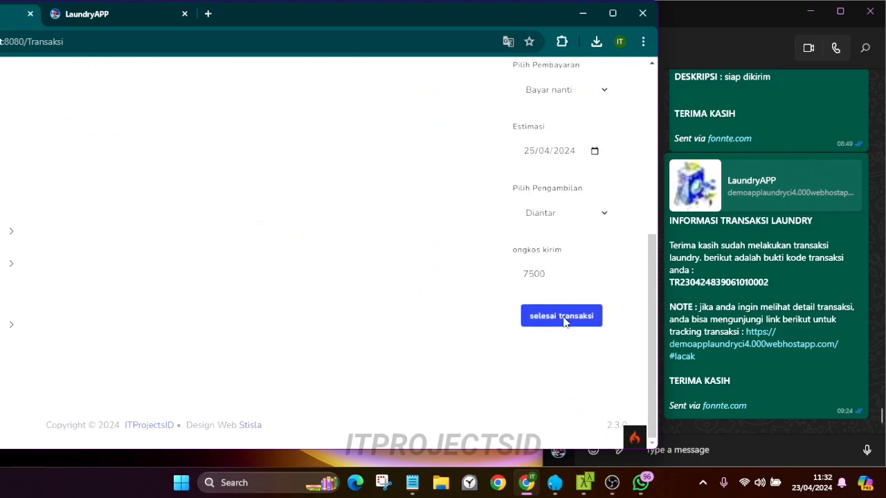
Select the new transaction code in the WhatsApp laundry receipt message
drag(670, 233, 794, 406)
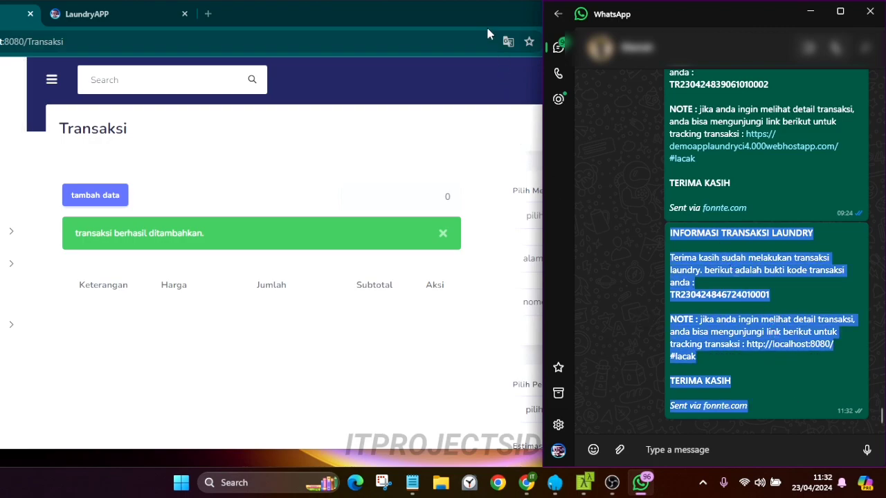
click(486, 25)
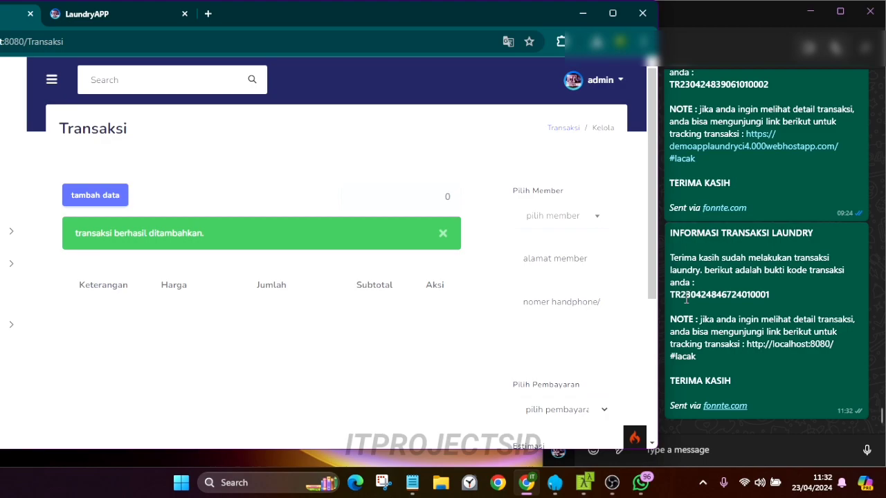
drag(672, 297, 750, 296)
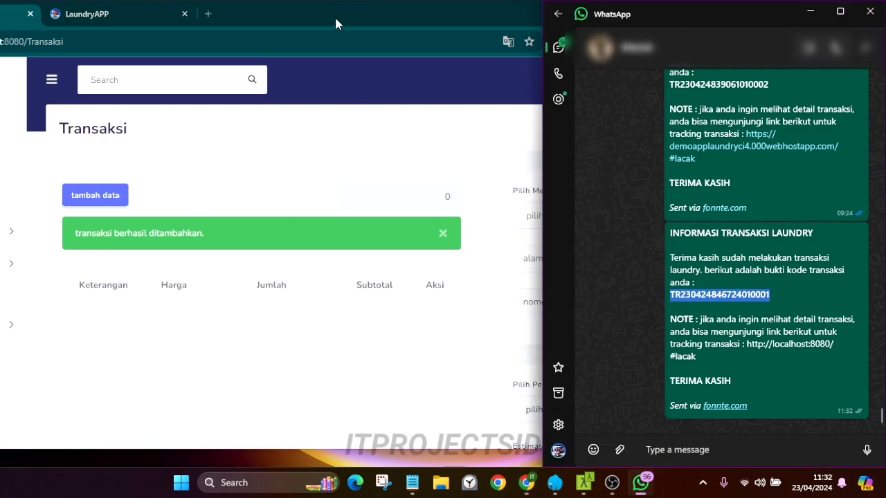
Return to the LaundryAPP landing page in the browser
click(331, 17)
click(134, 19)
scroll(298, 198, up, 4)
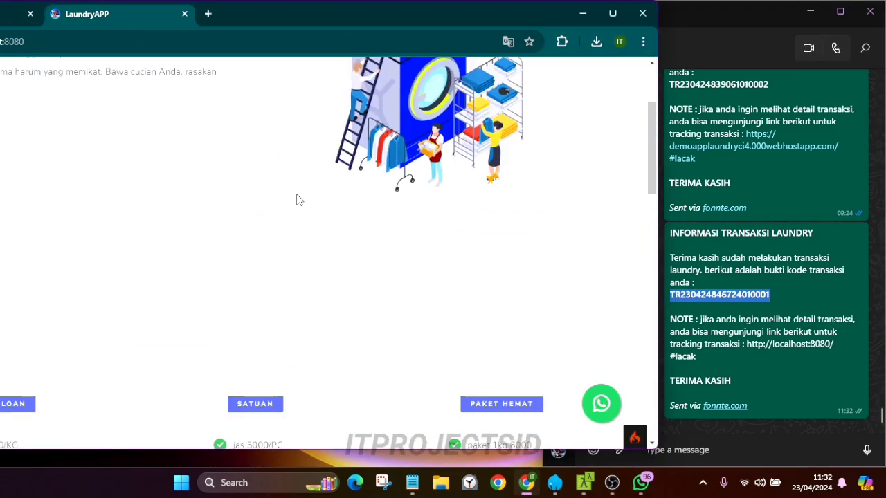
scroll(291, 204, down, 10)
Maximize the browser and search the tracking page by the pasted transaction code
drag(281, 33, 436, 6)
click(213, 236)
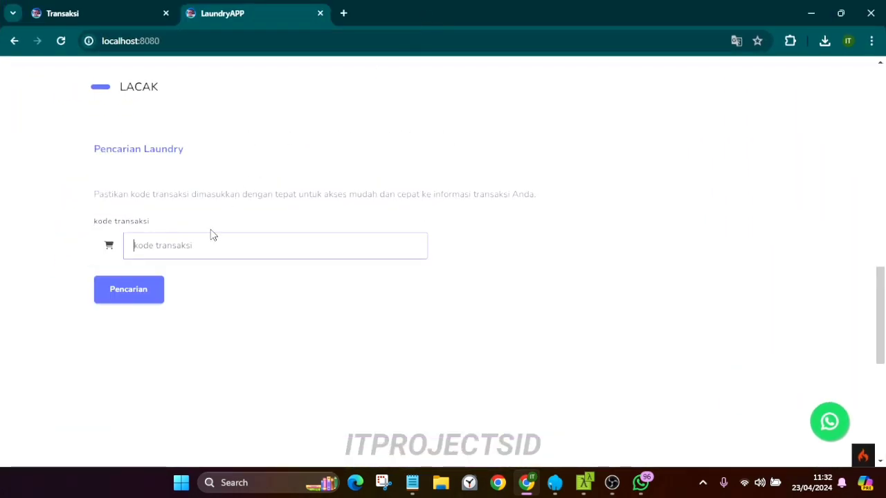
key(ctrl+a)
key(ctrl+c)
click(116, 298)
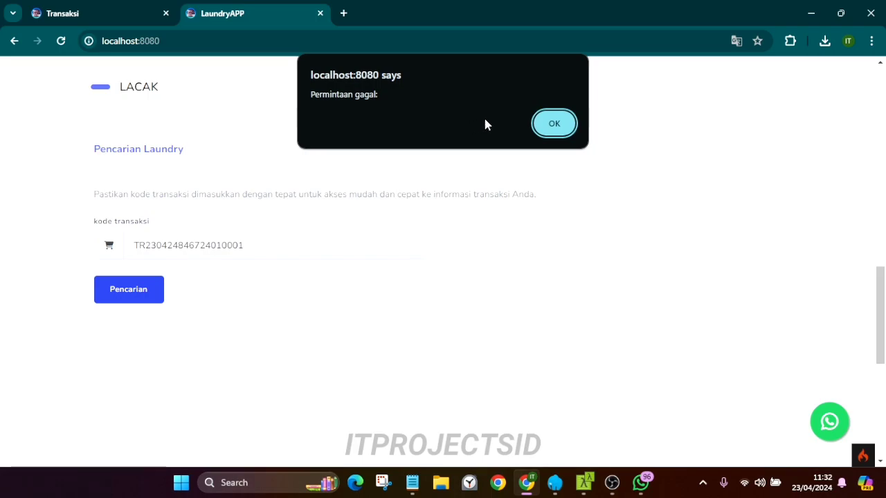
click(570, 123)
click(60, 41)
click(190, 242)
key(ctrl+v)
click(131, 303)
scroll(443, 214, down, 2)
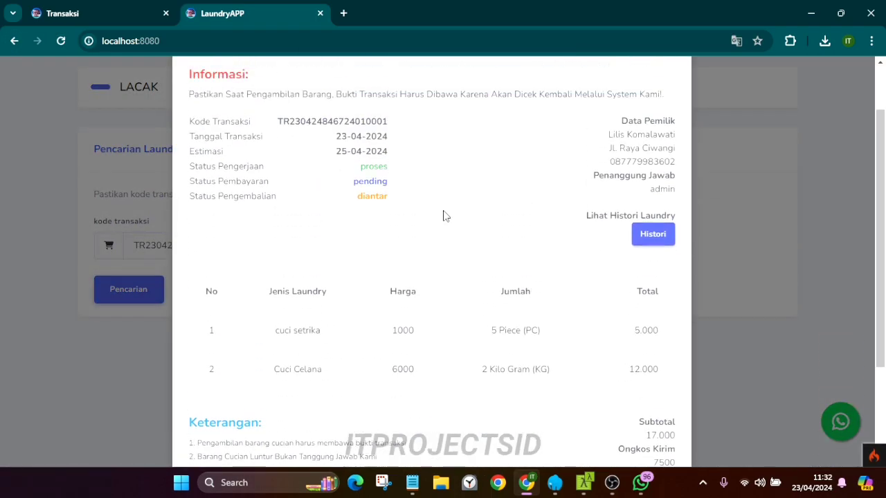
scroll(446, 217, up, 2)
Check the transaction's Histori, dismiss the no-history alert, and return to the Transaksi tab
click(653, 290)
drag(353, 91, 439, 94)
click(554, 123)
click(83, 13)
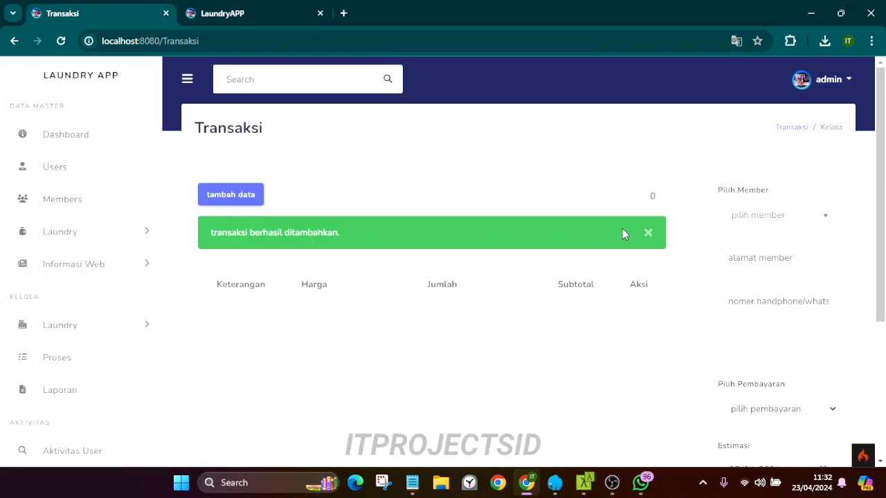
Open the new transaction's Detail from the Proses list
click(648, 233)
scroll(66, 325, down, 1)
click(64, 331)
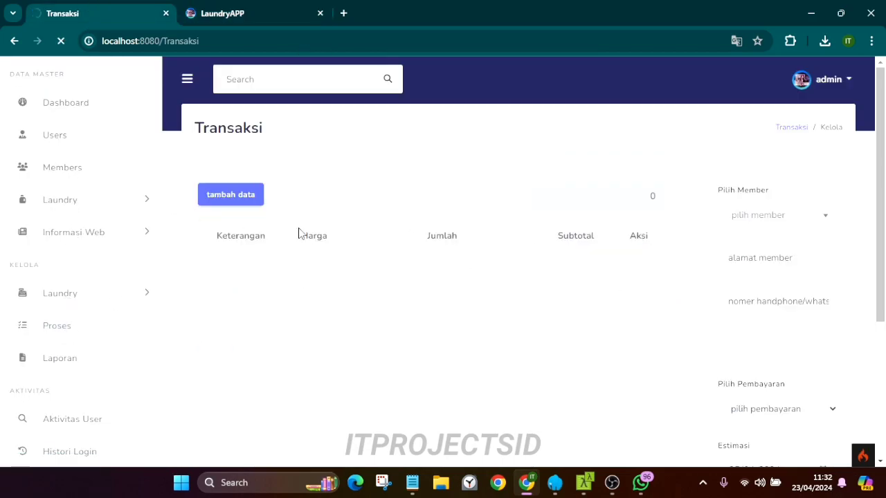
click(749, 277)
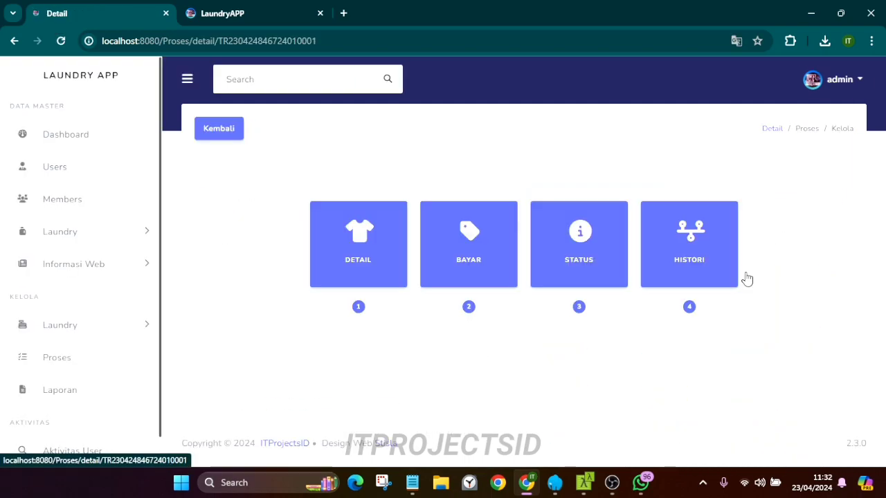
Pay 25000 for the transaction with a 10% discount through BAYAR
click(473, 253)
click(349, 160)
click(342, 187)
click(335, 211)
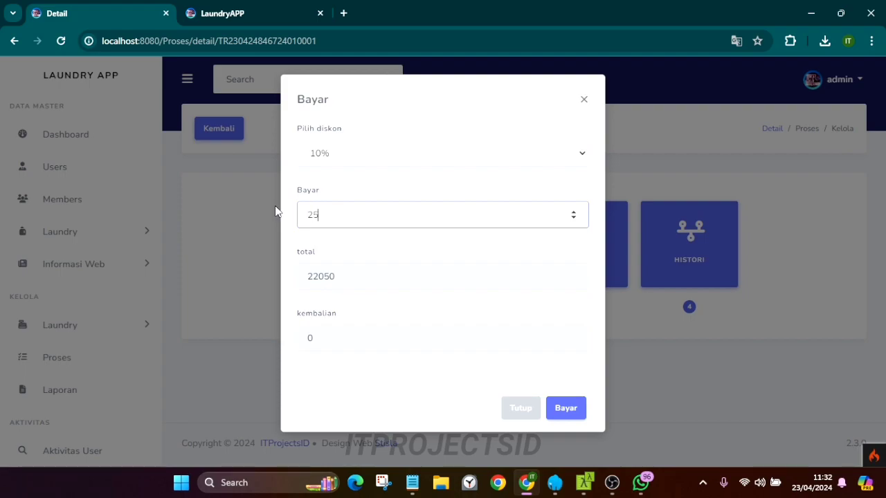
click(354, 385)
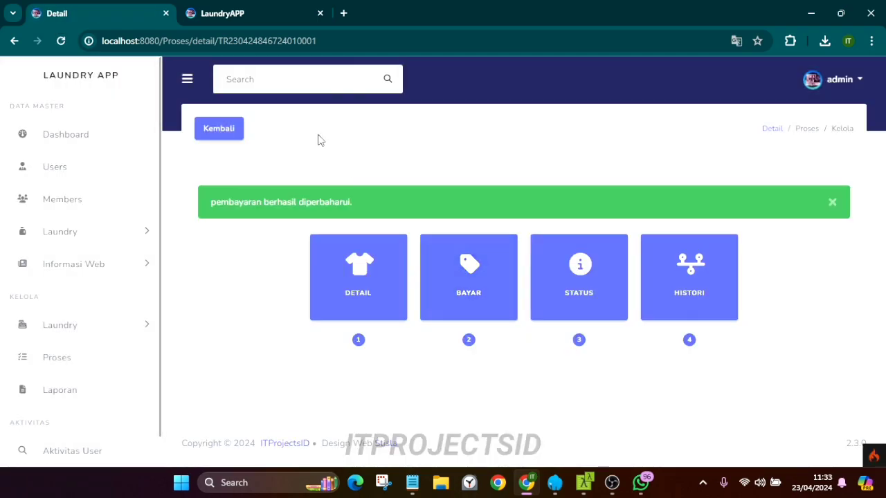
click(238, 20)
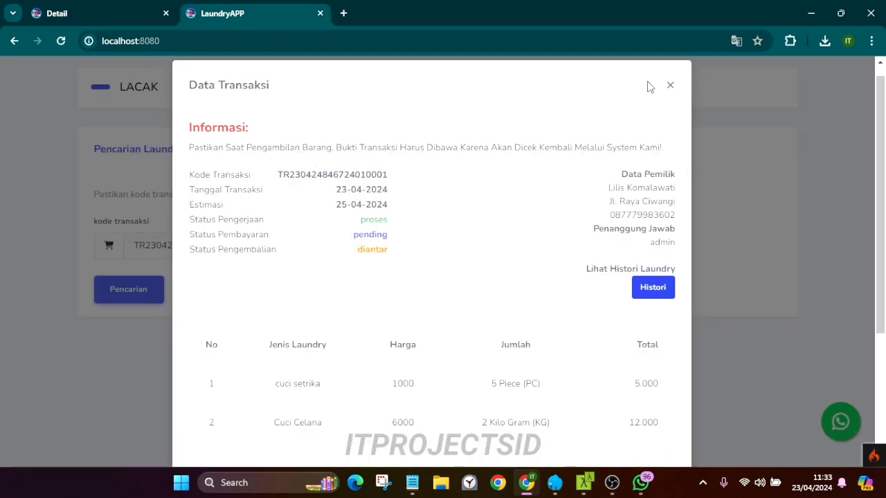
Re-check the transaction on the tracking page to confirm payment status dibayar
click(670, 85)
click(130, 291)
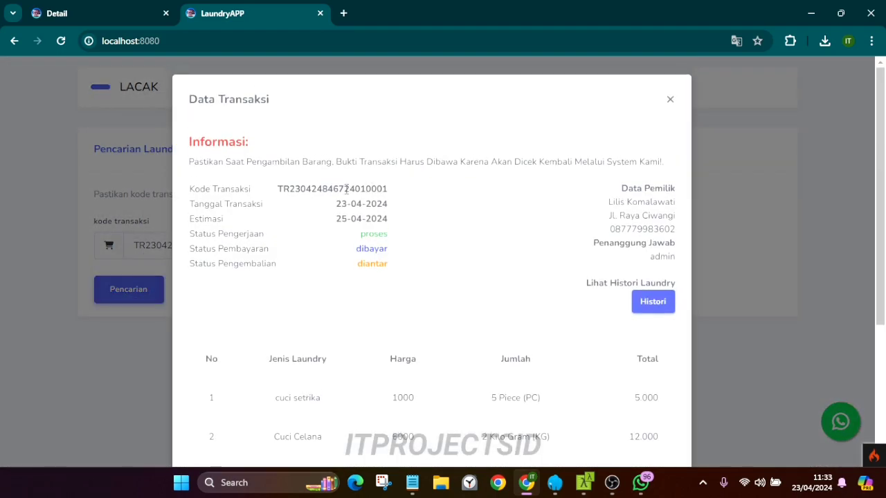
drag(352, 246, 405, 243)
click(465, 237)
click(668, 99)
click(154, 5)
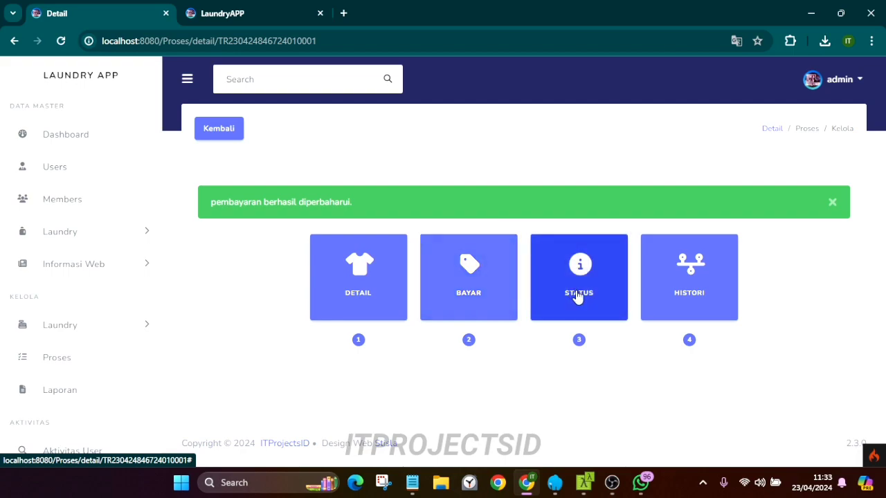
Open the transaction's history page, leaving the work status unchanged
click(577, 295)
click(353, 157)
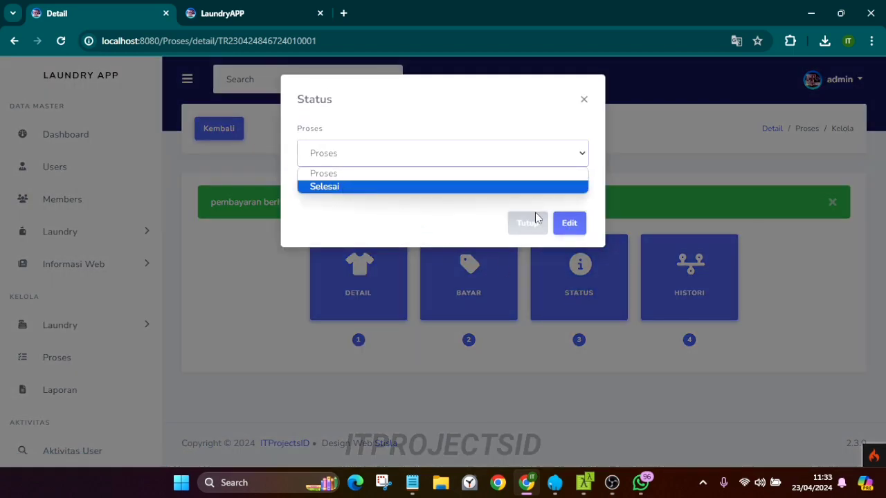
click(537, 216)
click(508, 259)
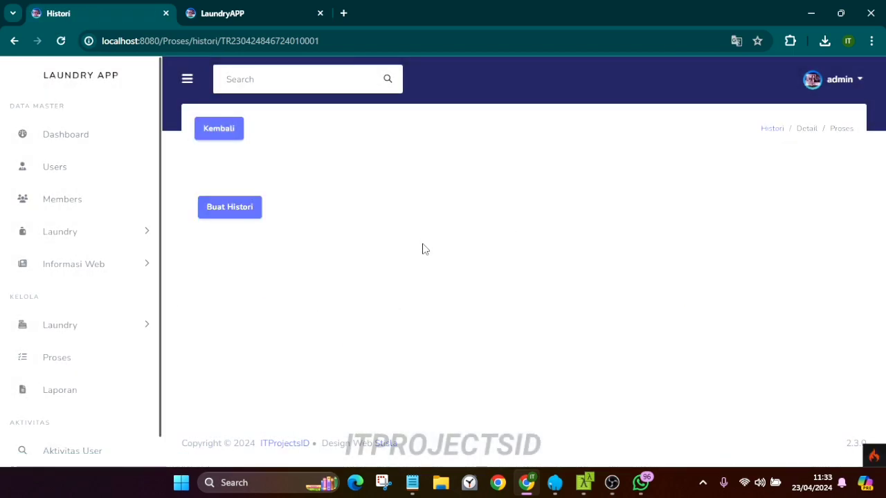
Start a new history entry with stage Proses Cuci and description 'proses di cuci'
click(246, 212)
click(360, 156)
click(355, 191)
click(348, 225)
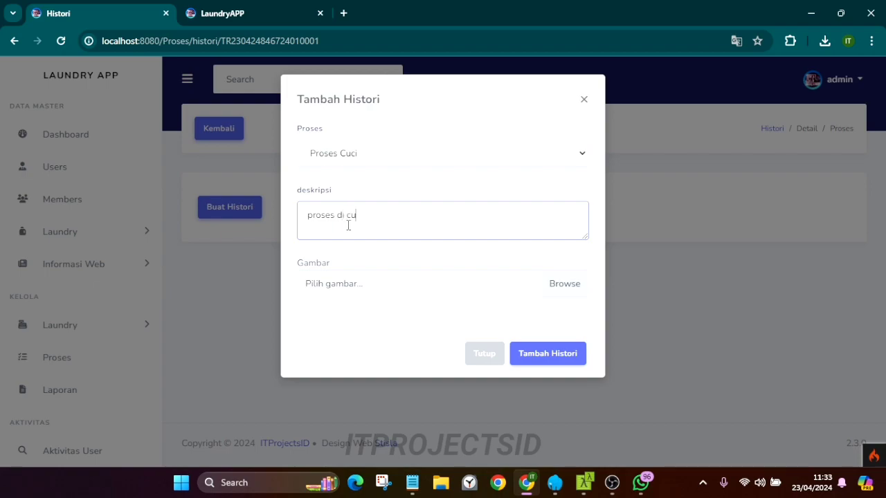
Attach BUILD APPLICATION.png and save the history entry
click(546, 290)
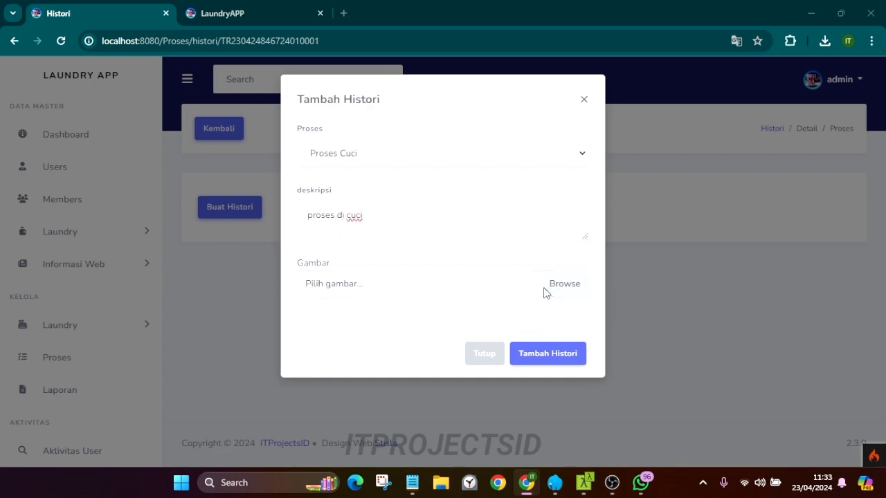
click(261, 321)
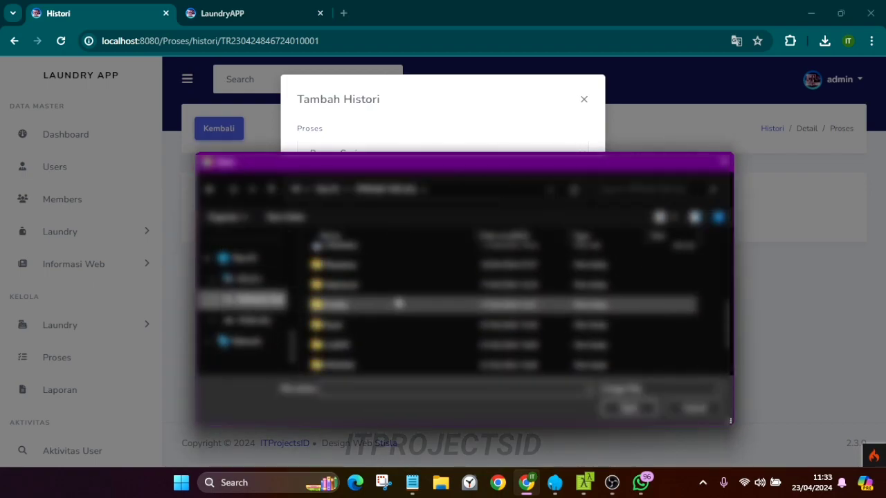
scroll(351, 358, up, 1)
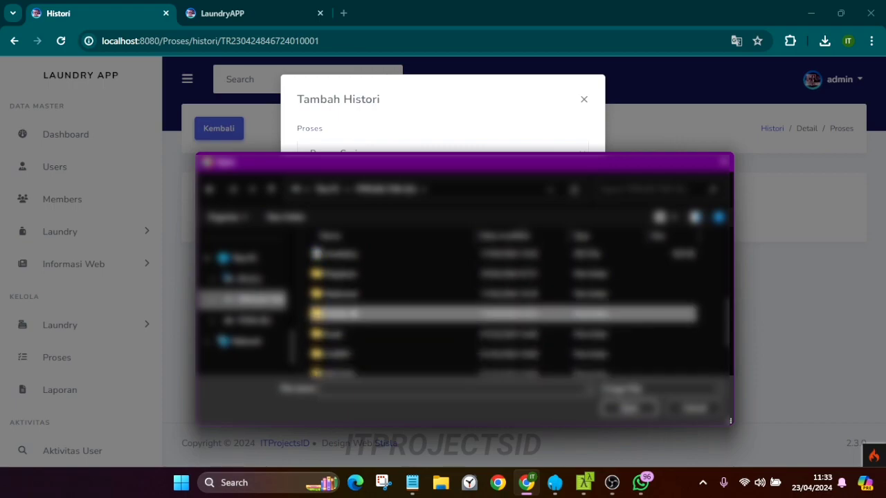
double_click(352, 315)
click(351, 280)
click(625, 408)
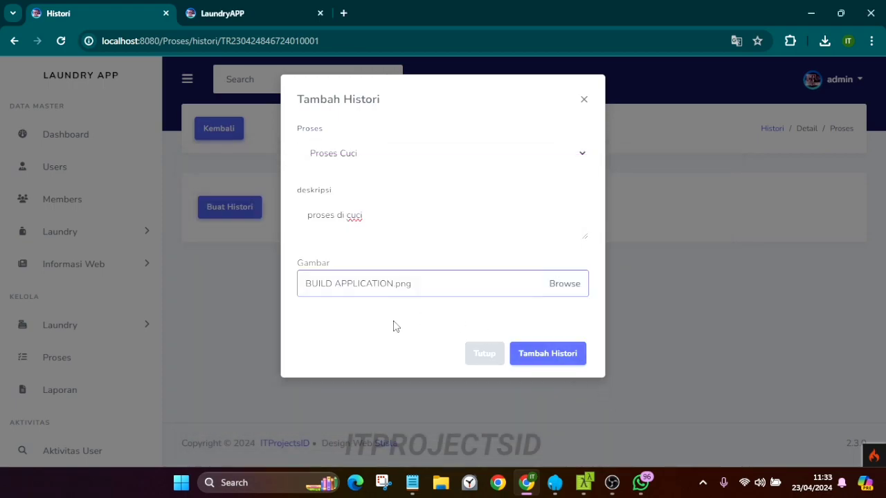
click(542, 353)
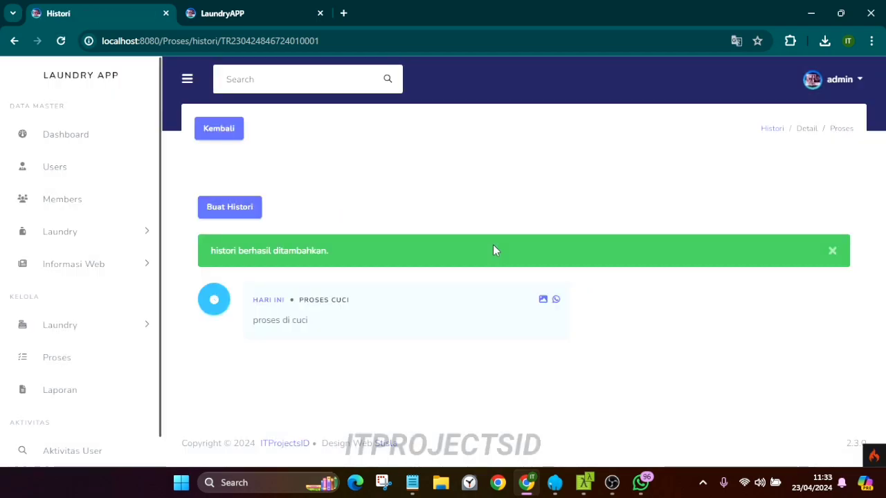
click(831, 252)
Place the browser beside WhatsApp and preview the history entry's attached image
drag(657, 7, 420, 22)
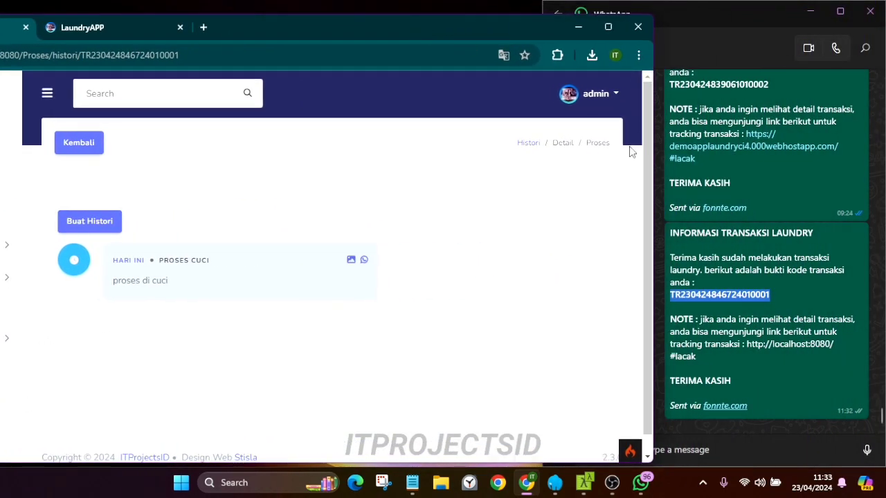
scroll(722, 317, up, 1)
scroll(721, 317, down, 1)
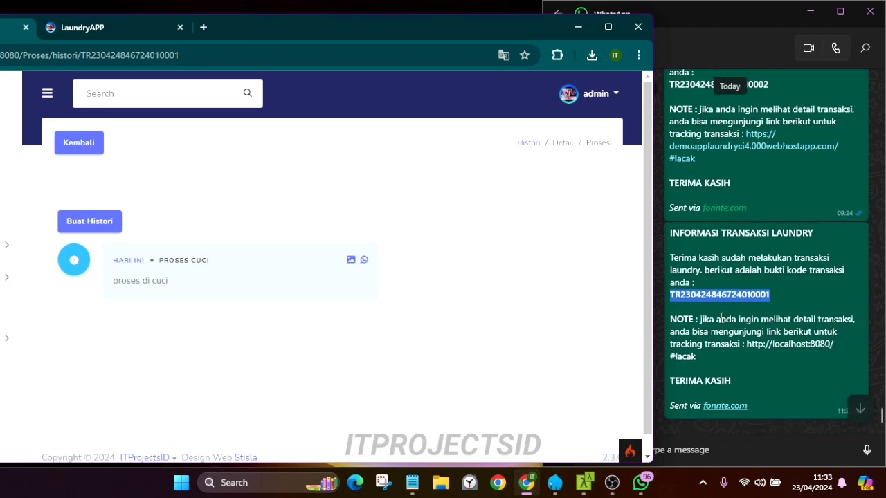
click(364, 262)
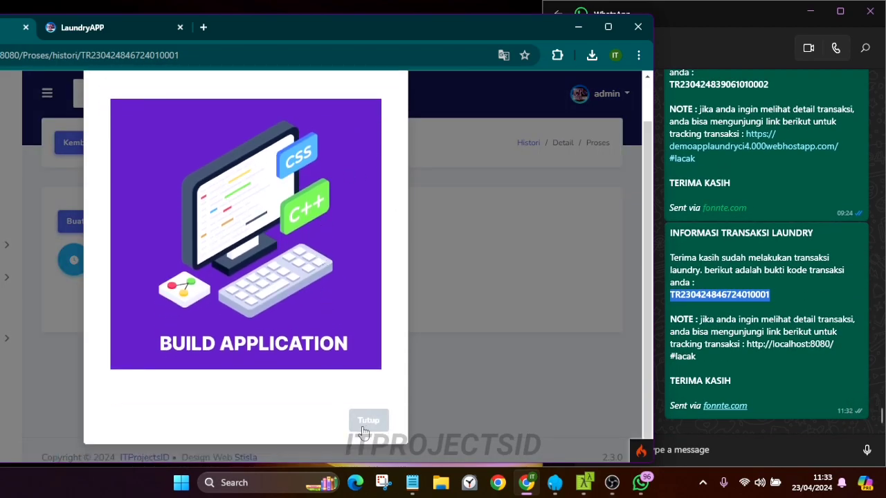
click(368, 420)
Send the Proses Cuci history to the customer's WhatsApp, then maximize the browser
click(365, 262)
click(312, 138)
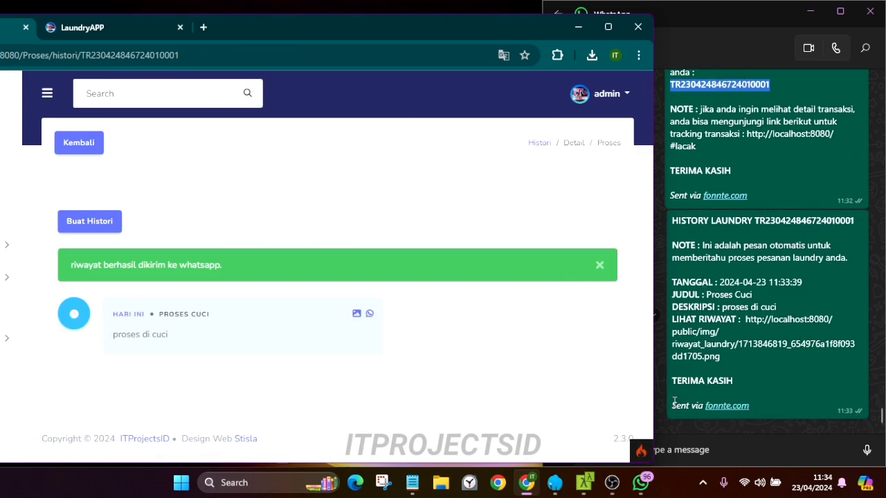
drag(441, 32, 556, 7)
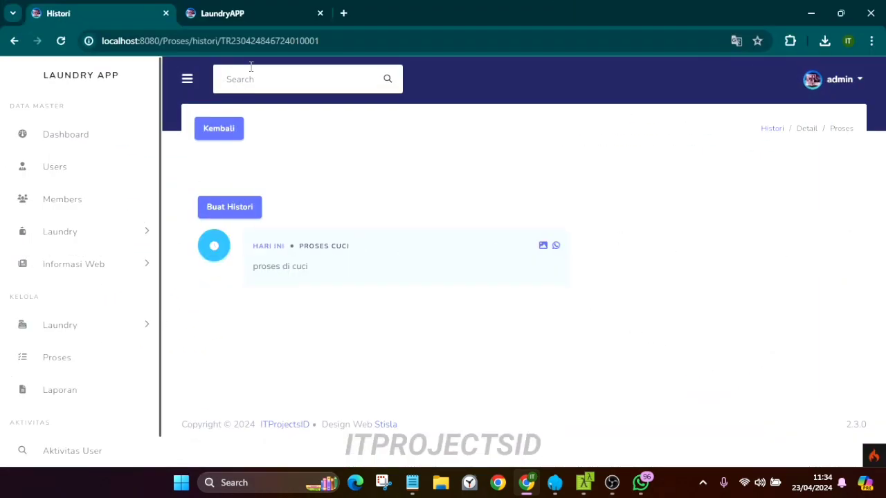
click(266, 10)
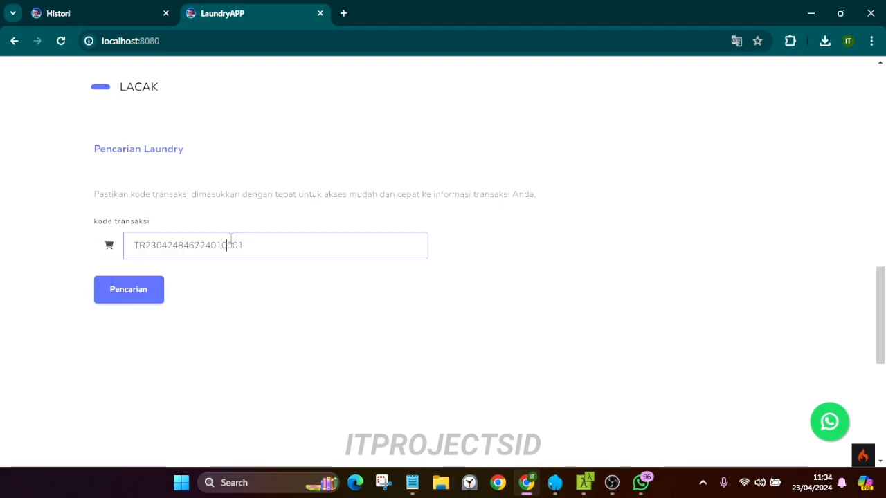
click(123, 289)
scroll(443, 243, down, 3)
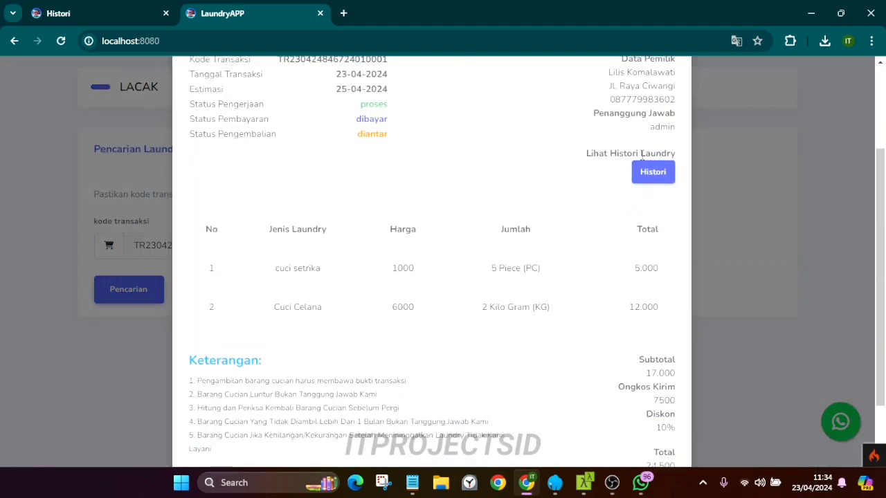
click(653, 172)
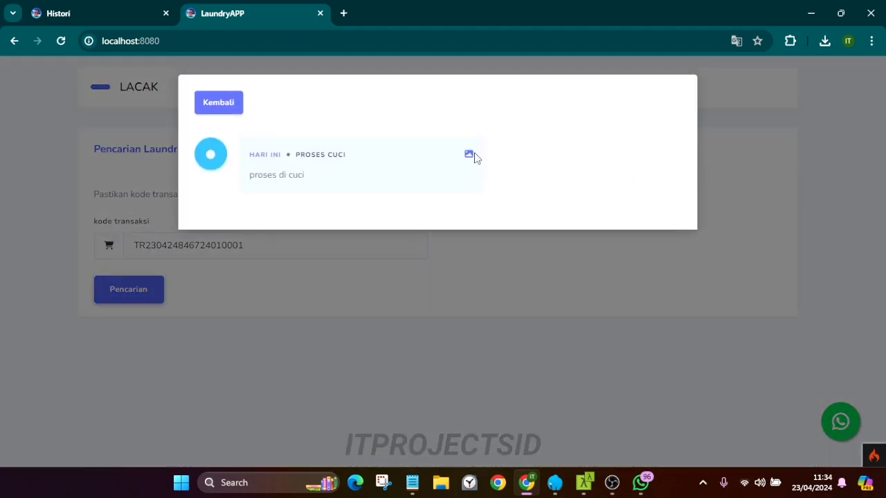
click(468, 155)
click(579, 102)
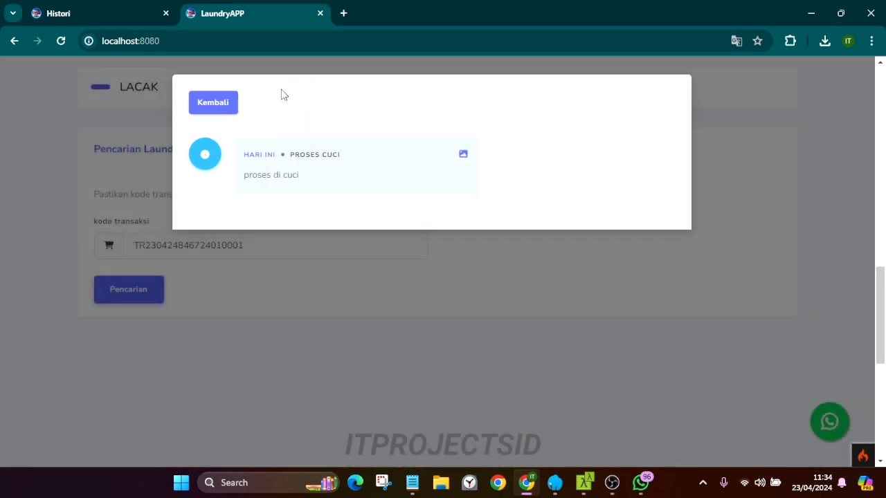
click(217, 104)
click(104, 10)
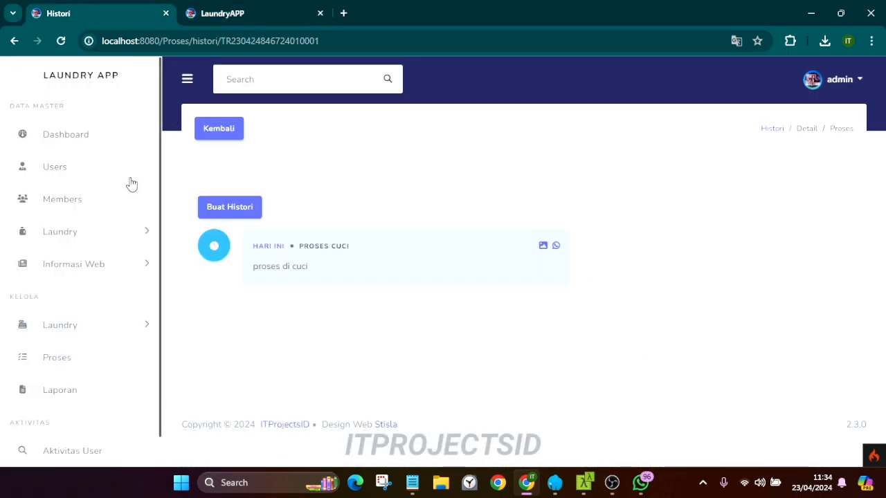
Filter Laporan from 1 February 2024 to 30 April 2024 and display the report
scroll(104, 348, down, 1)
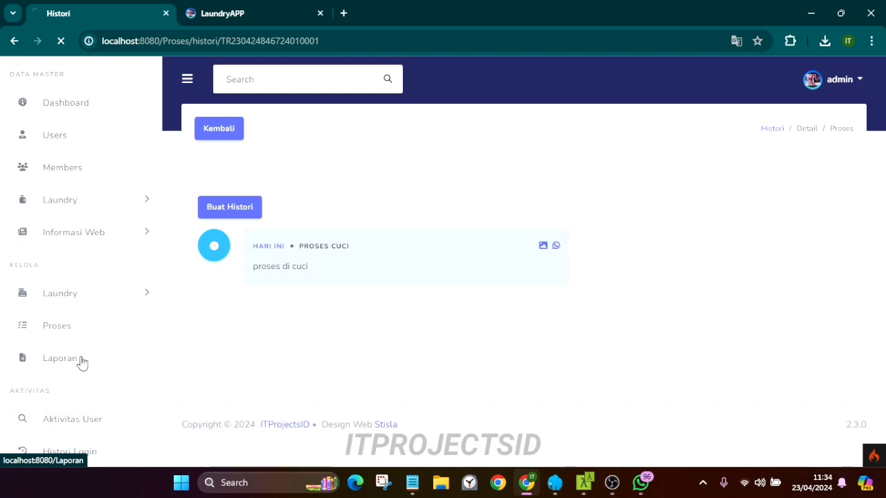
click(340, 232)
click(303, 261)
click(303, 261)
click(286, 303)
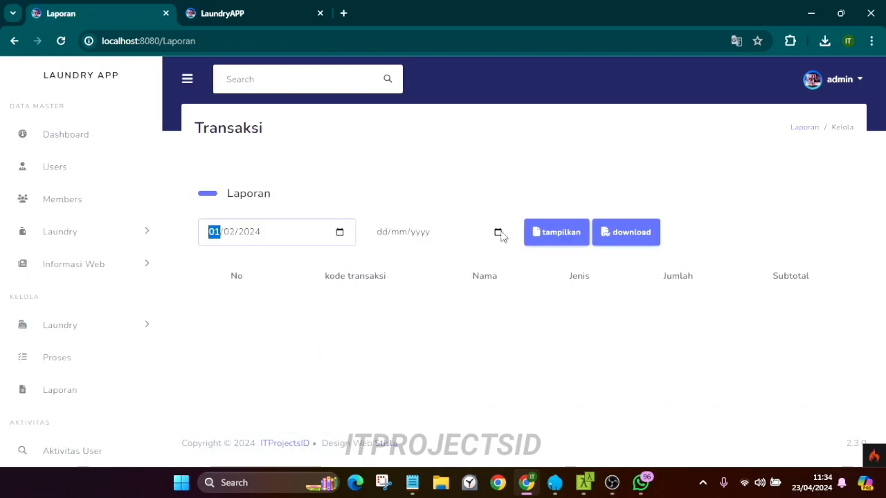
click(498, 232)
click(418, 374)
click(544, 228)
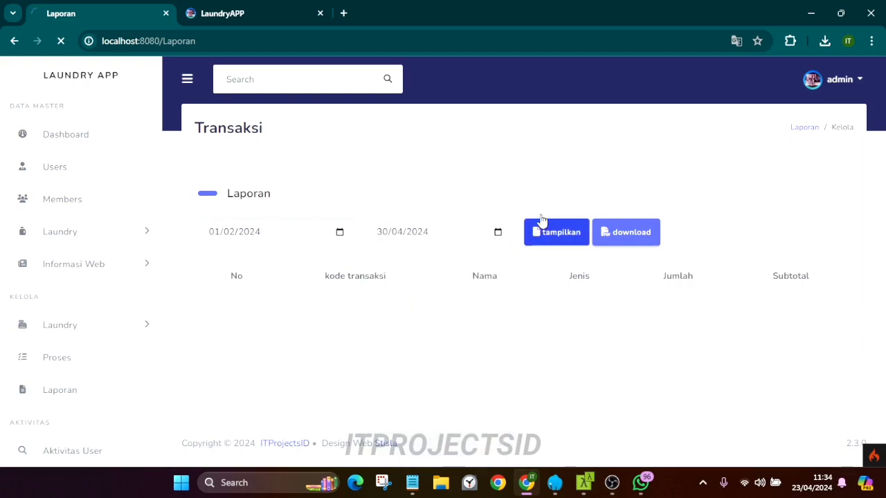
scroll(457, 192, down, 2)
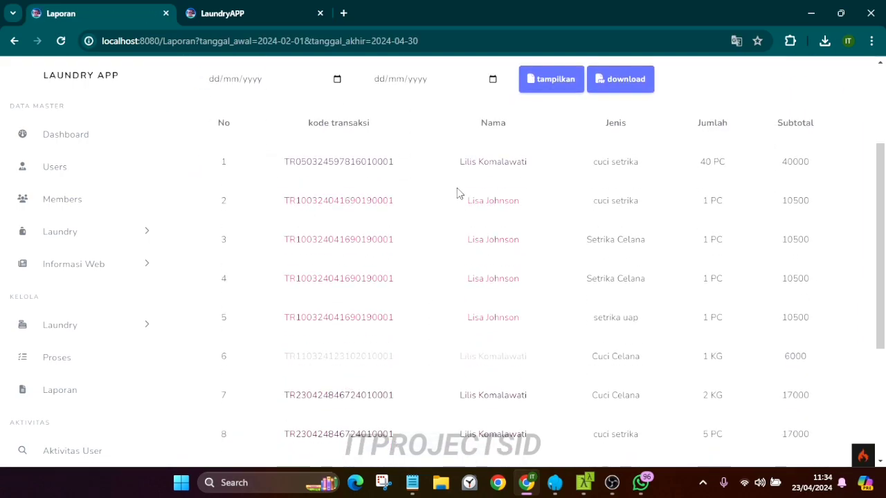
scroll(617, 180, up, 2)
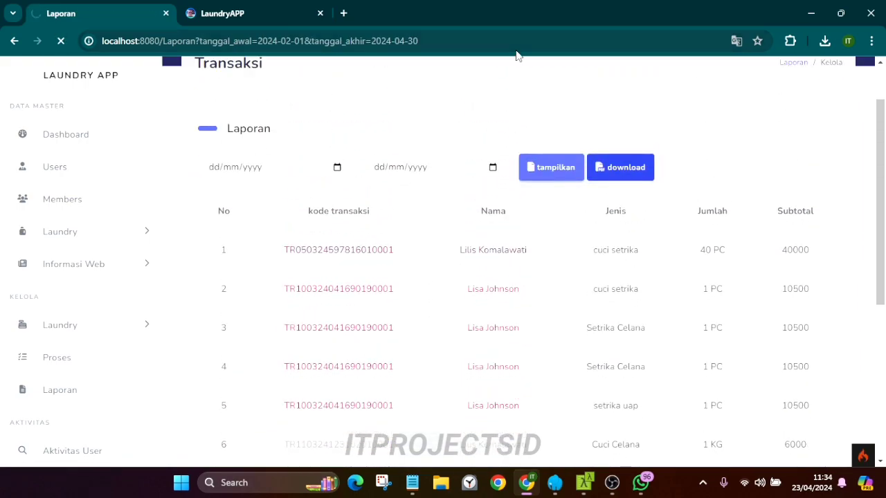
Save the report PDF to disk as download.pdf
scroll(501, 186, down, 10)
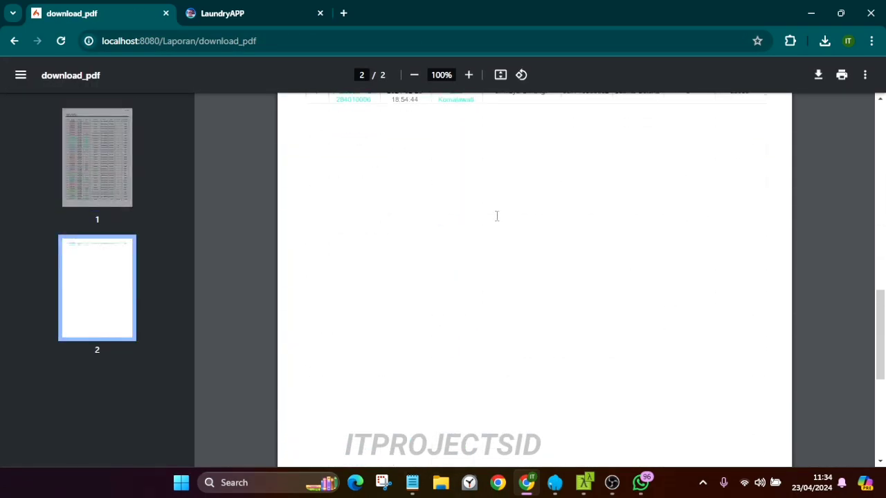
scroll(496, 216, up, 4)
scroll(496, 216, up, 10)
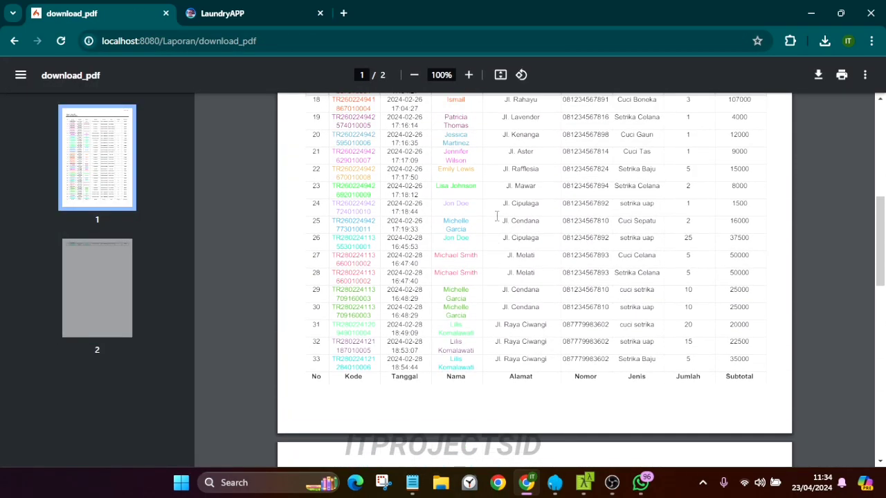
scroll(496, 216, down, 10)
scroll(496, 216, up, 10)
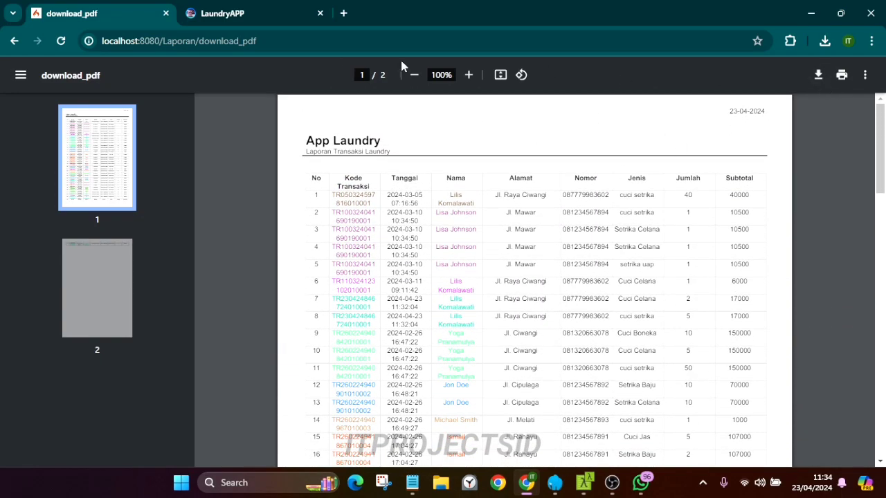
click(818, 75)
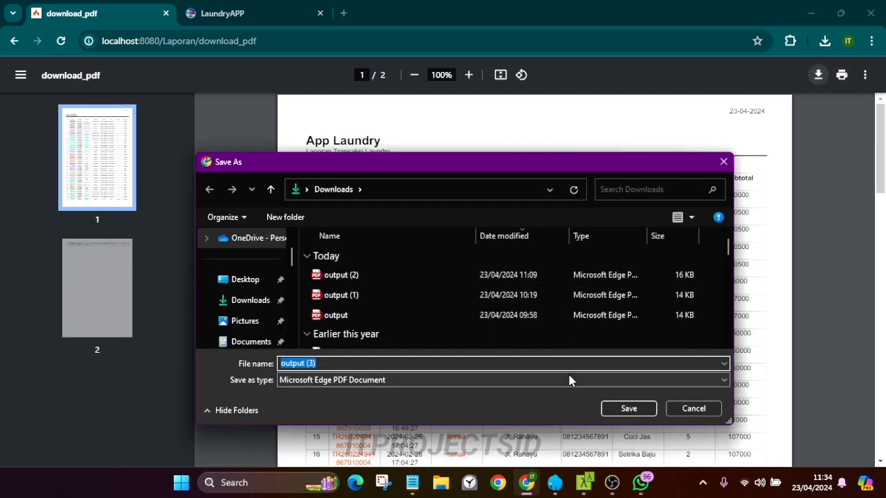
text(download)
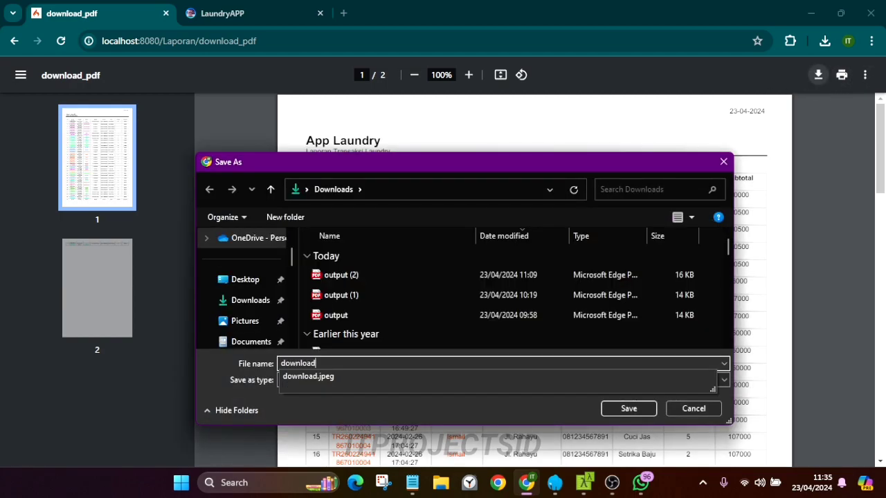
key(Return)
Open the saved download.pdf, review its pages, and close its tab
click(767, 77)
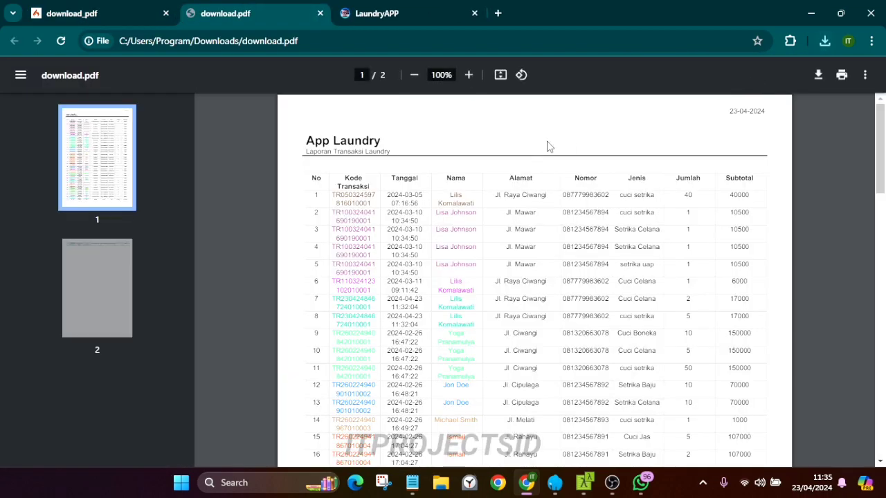
scroll(414, 187, down, 12)
scroll(414, 187, up, 10)
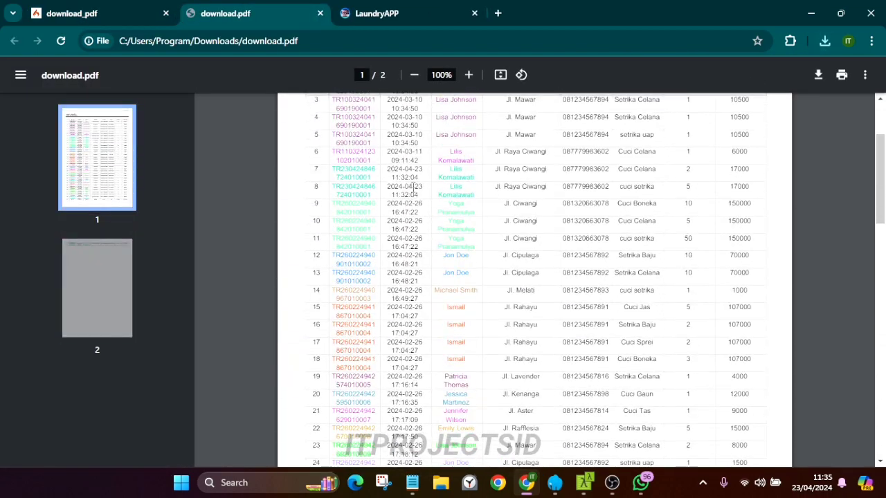
scroll(414, 187, up, 3)
click(320, 13)
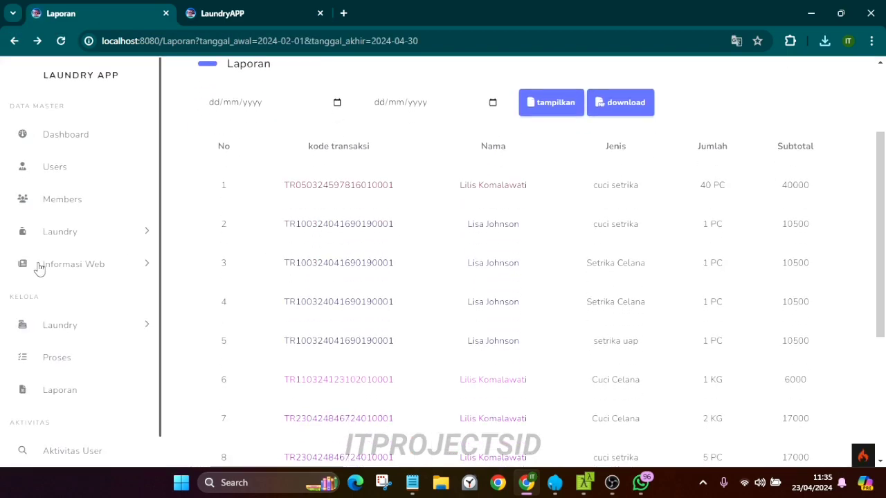
Browse the Aktivitas User log and highlight the 'Unduh data laundry' entry
scroll(72, 391, down, 1)
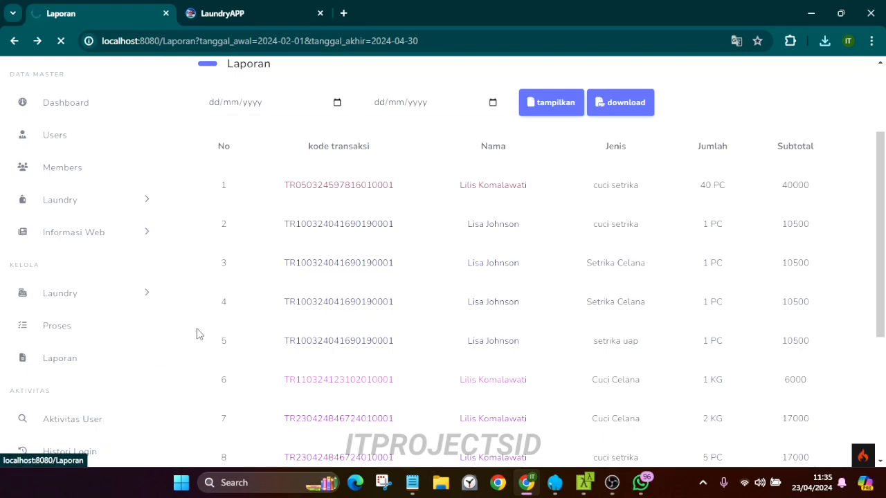
scroll(376, 253, down, 2)
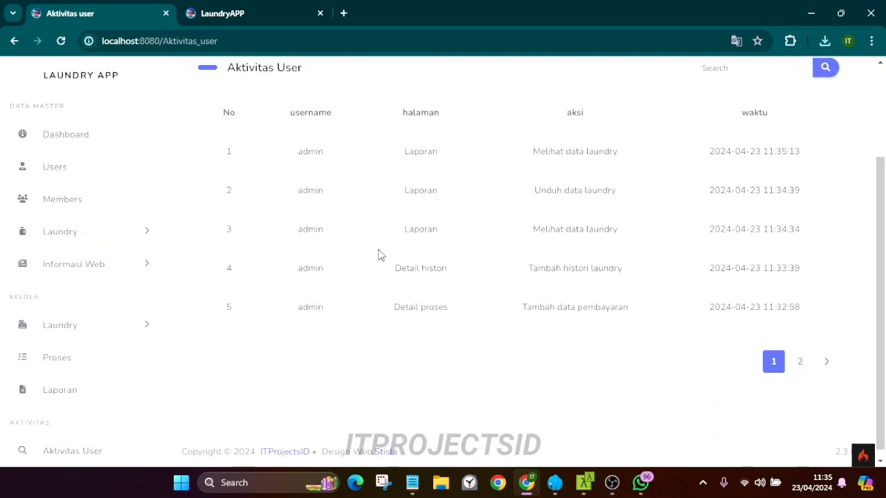
scroll(379, 255, up, 1)
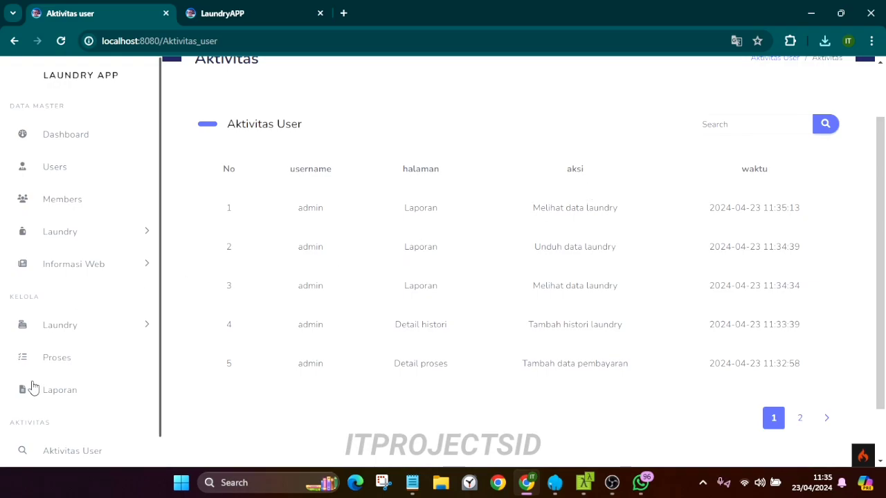
scroll(75, 433, down, 1)
scroll(475, 233, down, 1)
drag(487, 205, 586, 170)
click(537, 209)
drag(515, 138, 614, 144)
drag(533, 177, 603, 184)
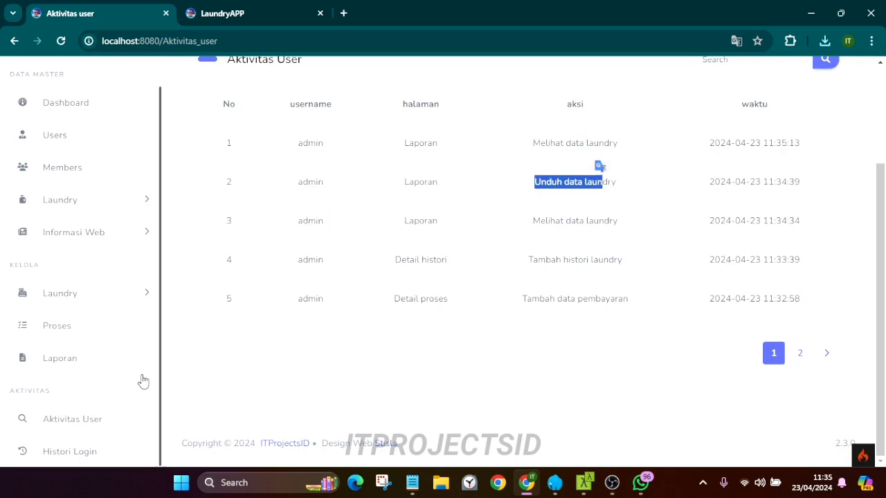
Open Histori Login, highlight the first session's start and end times, then open the admin Profil
click(62, 448)
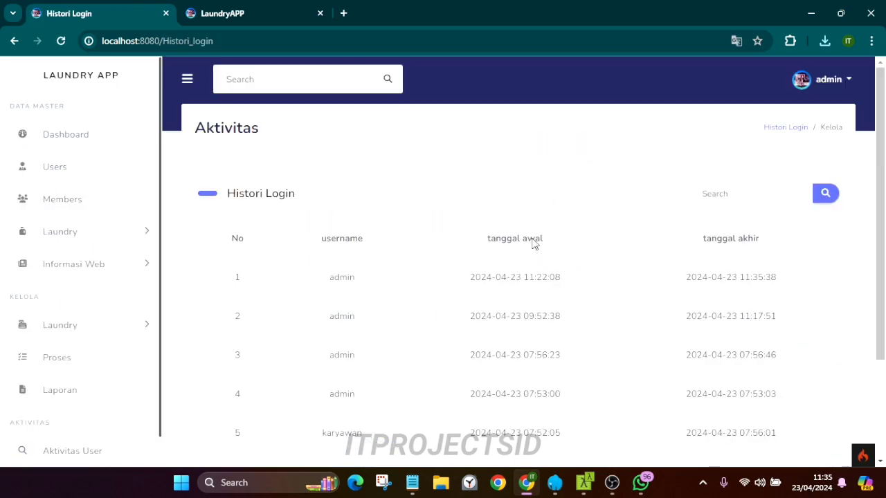
drag(471, 278, 560, 278)
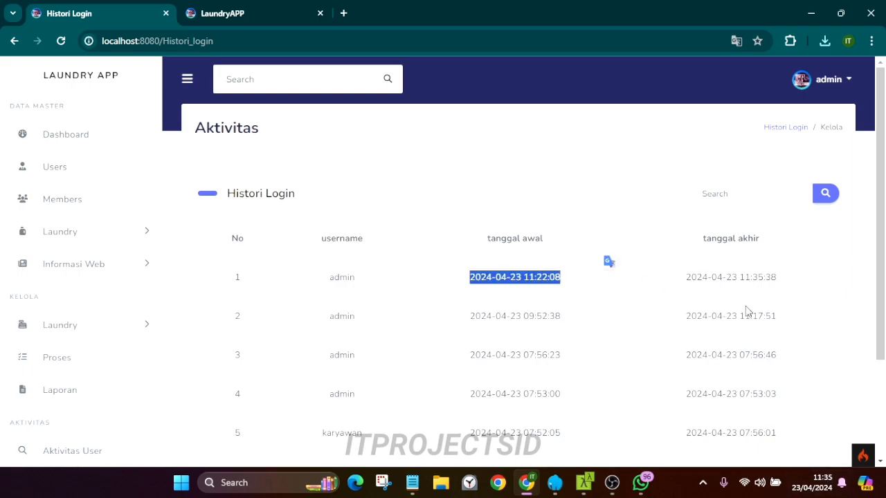
drag(737, 278, 781, 277)
click(830, 82)
click(803, 105)
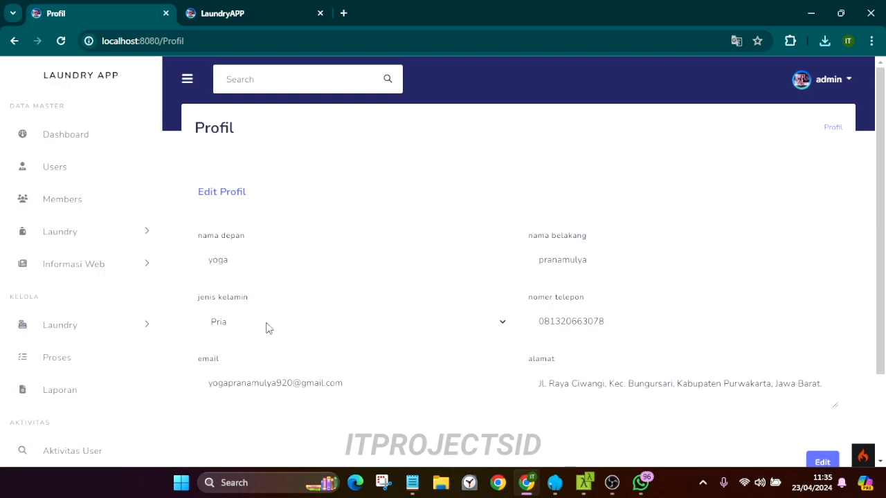
Set the admin's jenis kelamin to Wanita and save the profile
click(333, 327)
click(304, 369)
click(825, 462)
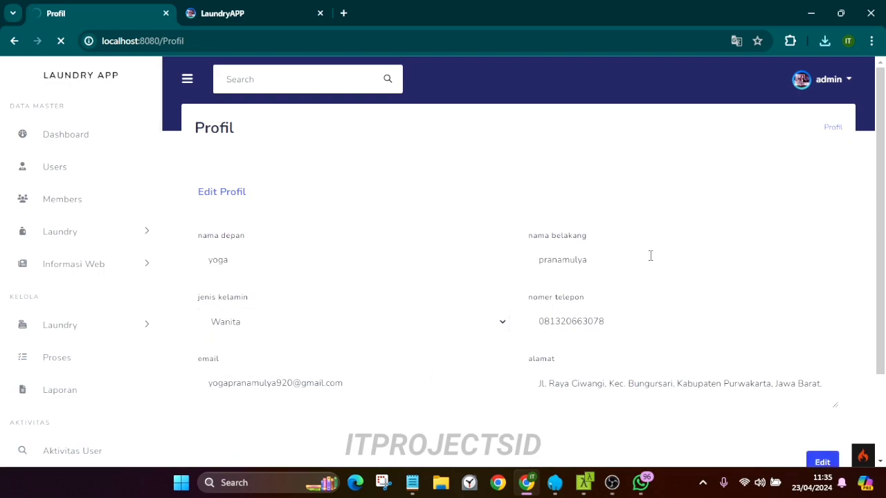
click(837, 187)
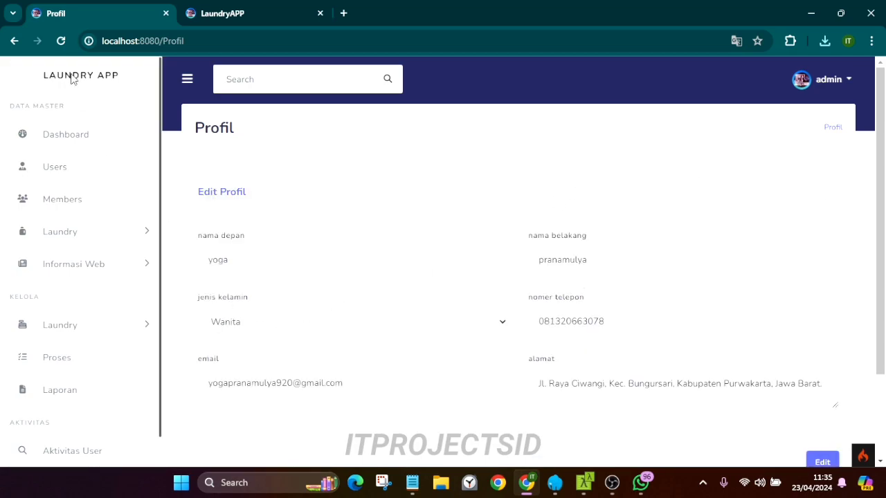
Change the gender back to Pria and save the profile again
click(430, 325)
click(247, 357)
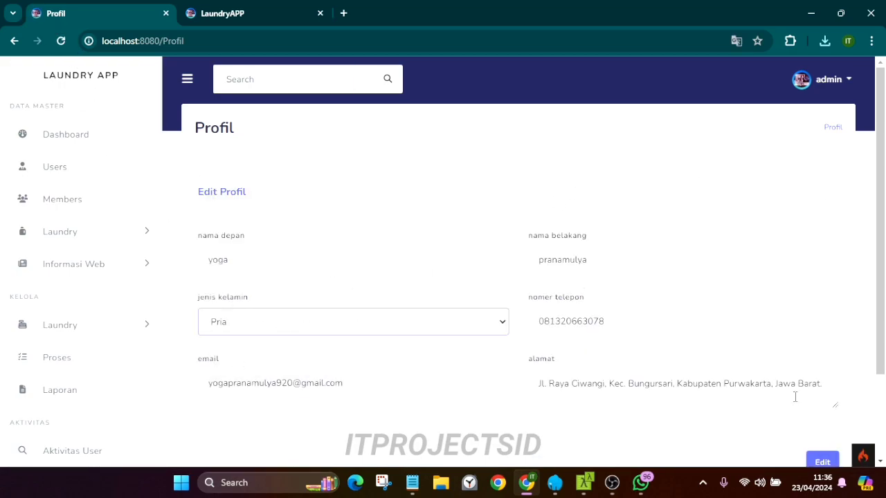
click(832, 458)
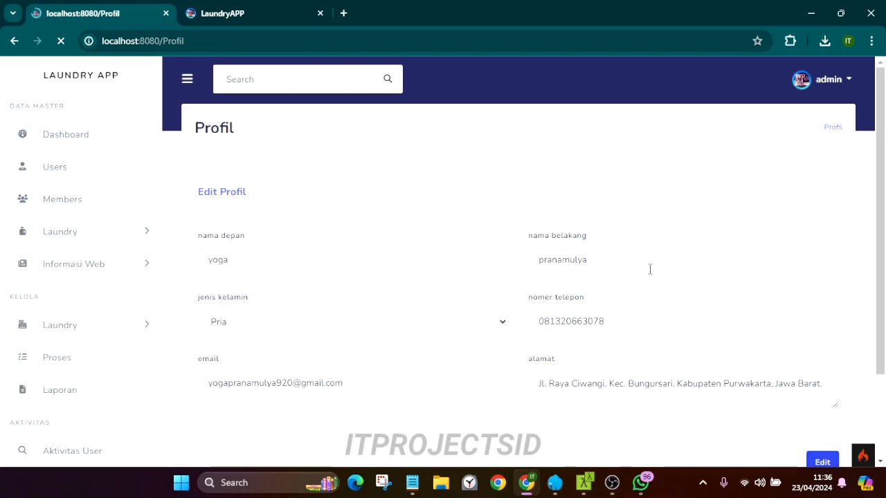
click(837, 187)
click(827, 81)
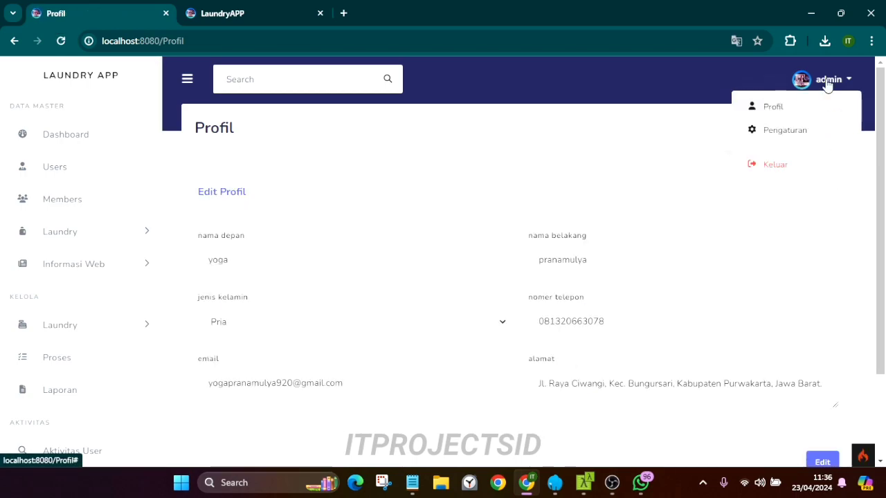
Open the Pengaturan page and preview the Favicon, Diskon, Ubah Password and Token API WhatsApp modals
click(791, 138)
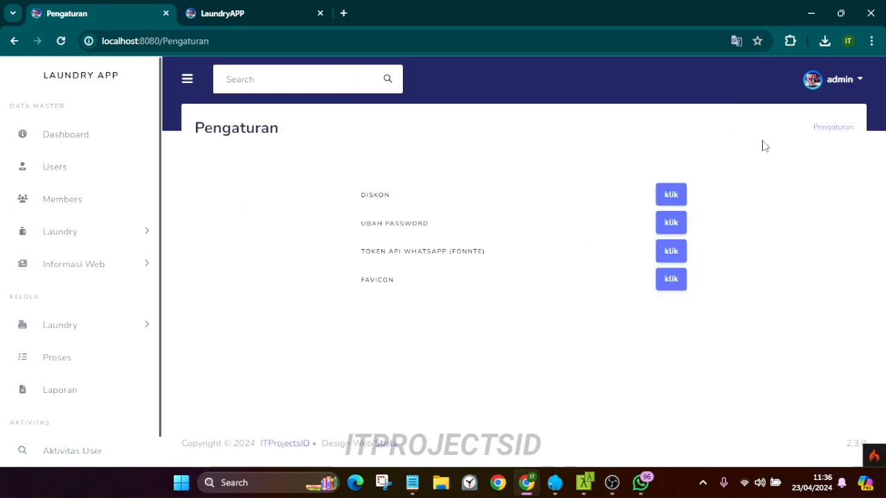
click(670, 281)
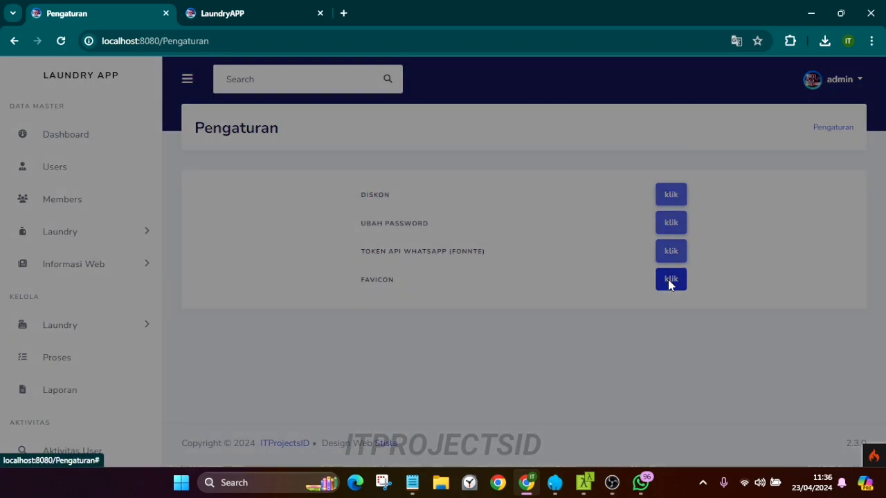
click(584, 99)
click(670, 194)
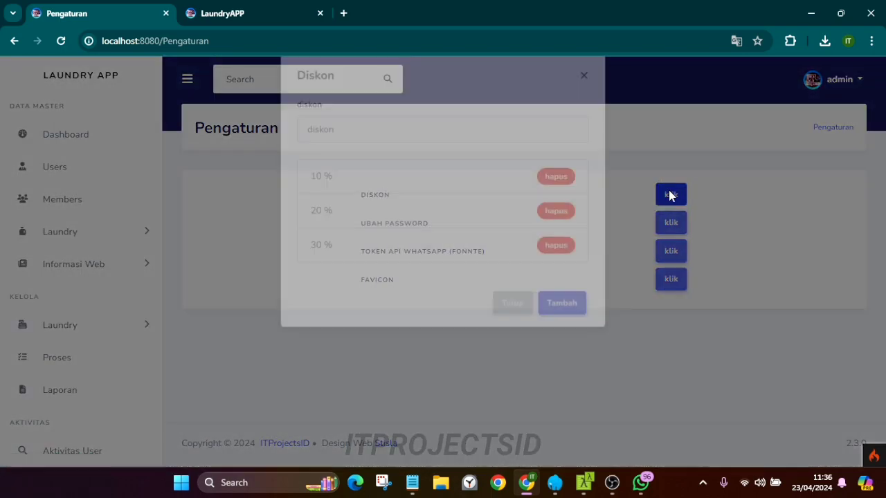
click(584, 99)
click(670, 224)
click(584, 99)
click(664, 255)
click(585, 98)
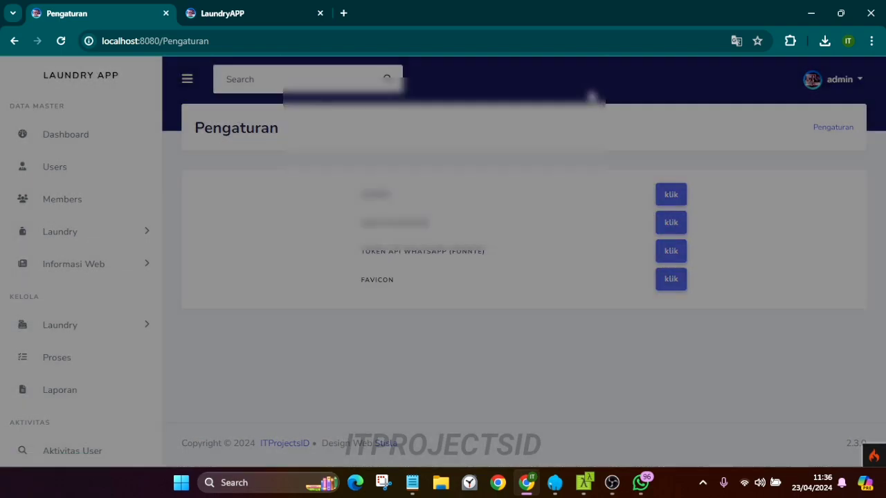
Upload the purple image as the new site favicon and save it
click(673, 280)
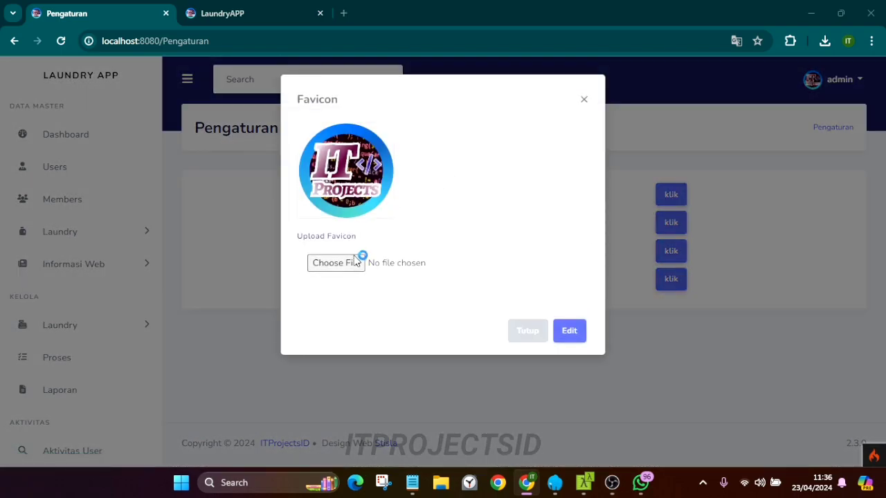
click(361, 258)
click(628, 408)
click(569, 331)
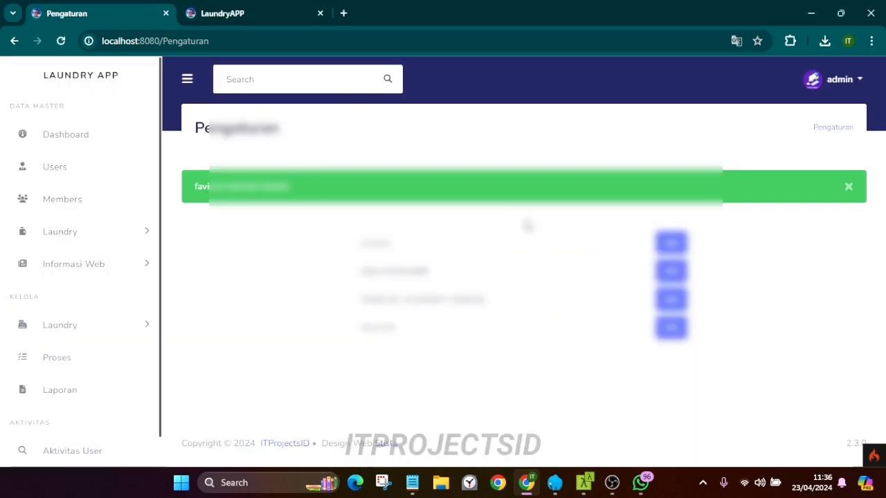
click(850, 186)
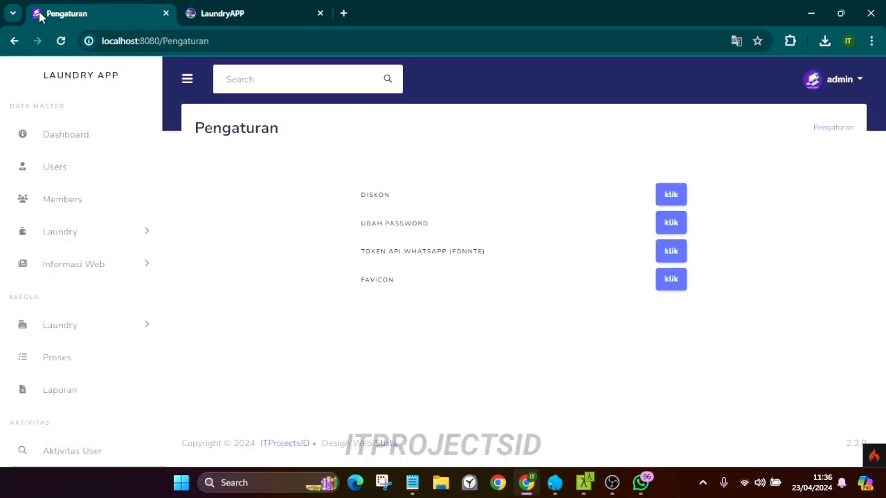
Reload the public laundry tracking page to confirm the new favicon appears
click(182, 14)
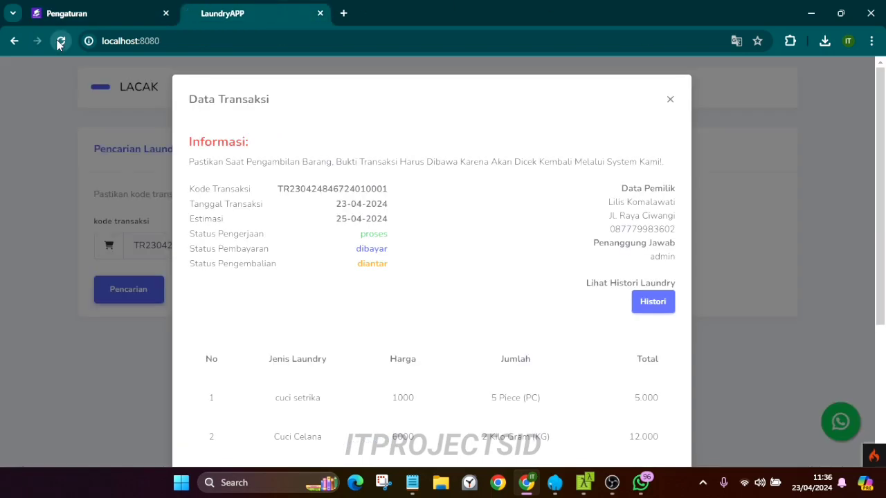
click(60, 43)
click(131, 40)
key(Return)
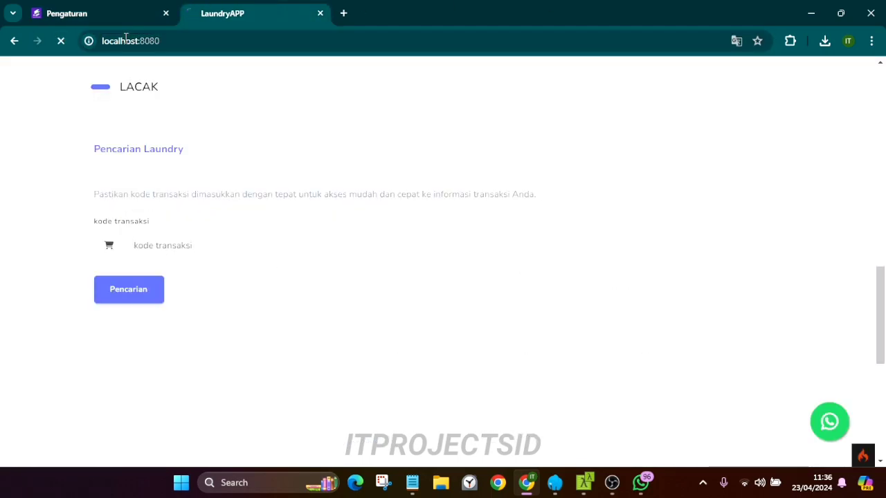
Restore the original round logo as the favicon and save it
click(77, 14)
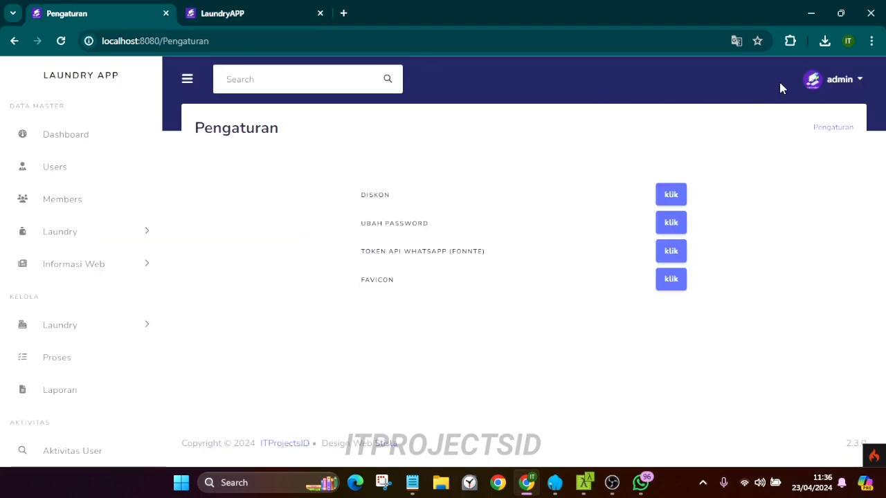
click(671, 279)
click(347, 263)
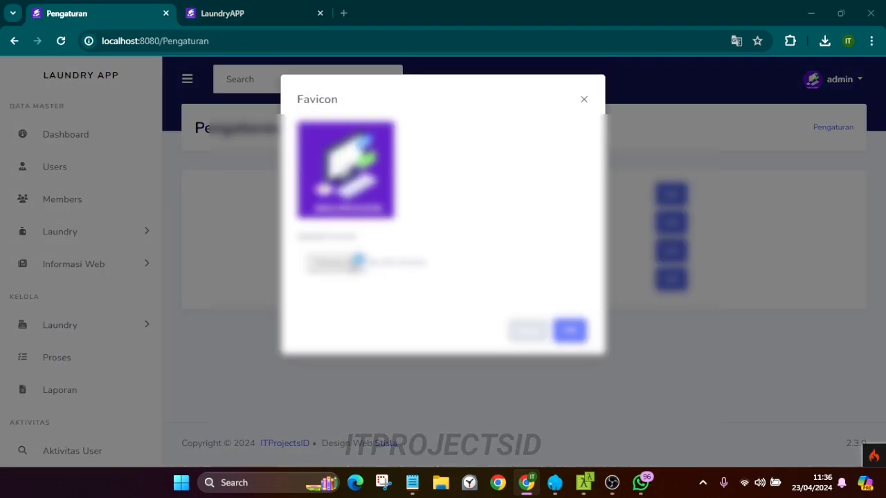
click(549, 266)
click(626, 408)
click(569, 330)
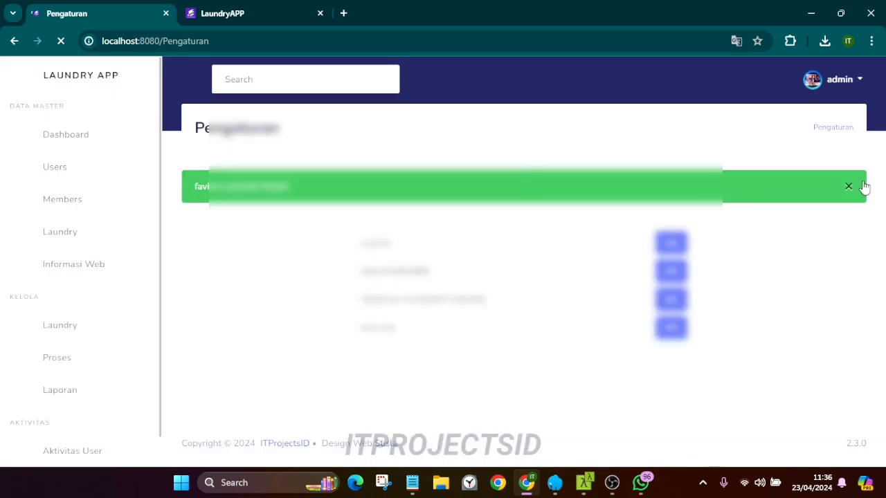
click(848, 186)
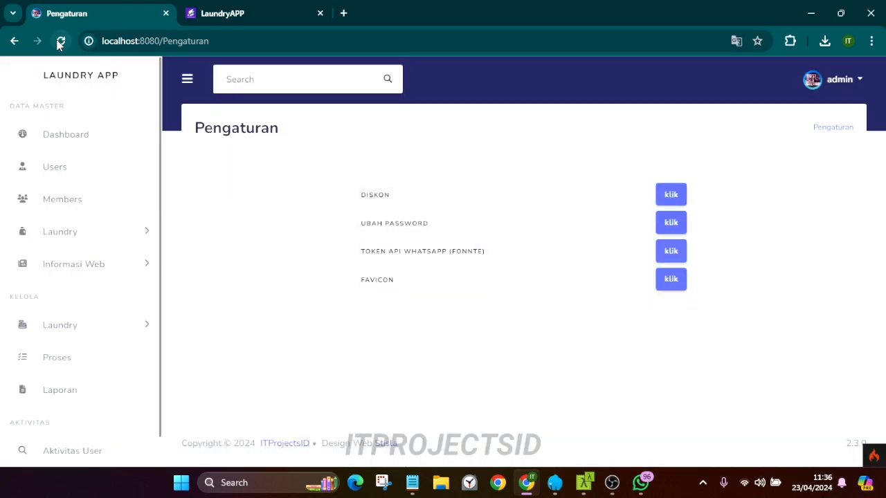
Check the restored favicon on the tracking tab, then log out of the admin panel
click(239, 9)
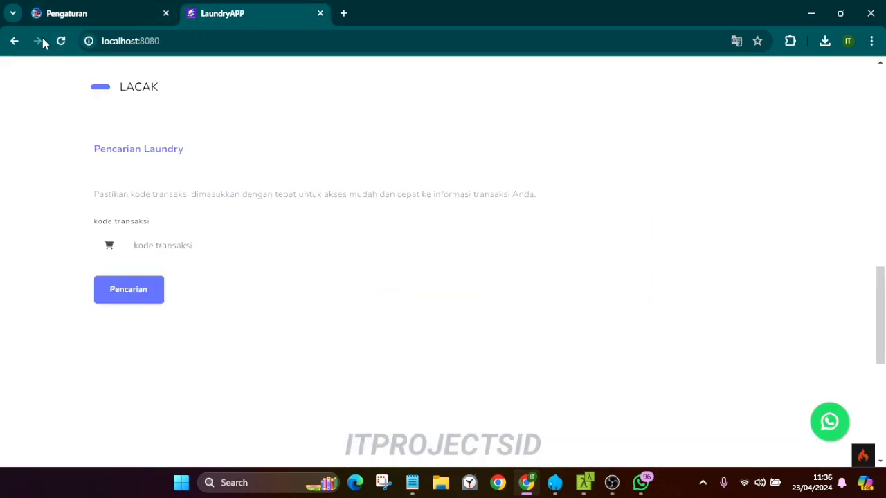
click(136, 10)
click(837, 79)
click(789, 164)
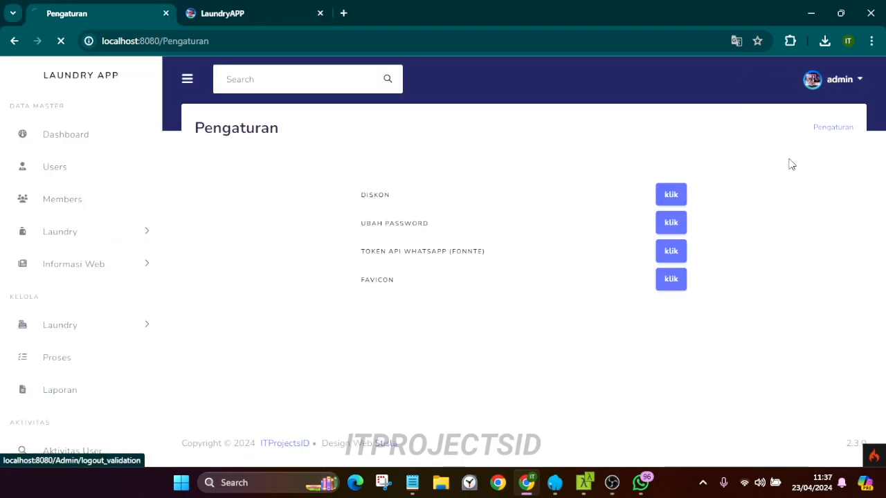